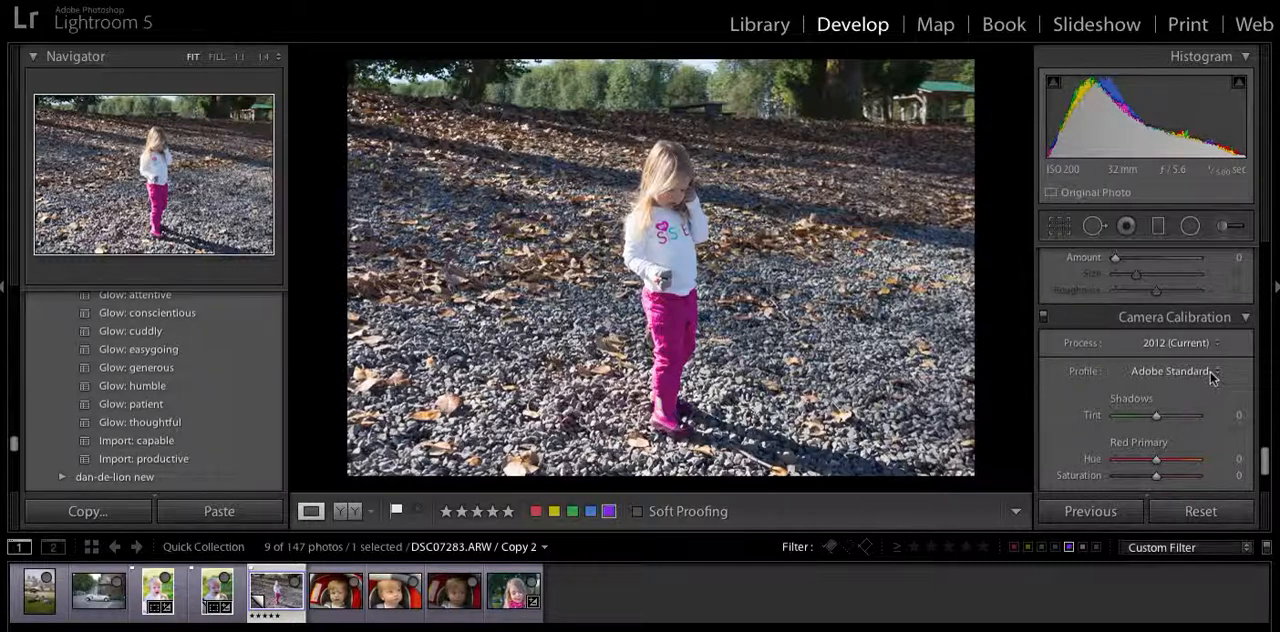
Try the Camera Standard calibration profile on the photo of the girl and settle on the Standard profile.
{"action": "left_click", "coordinate": [1212, 377]}
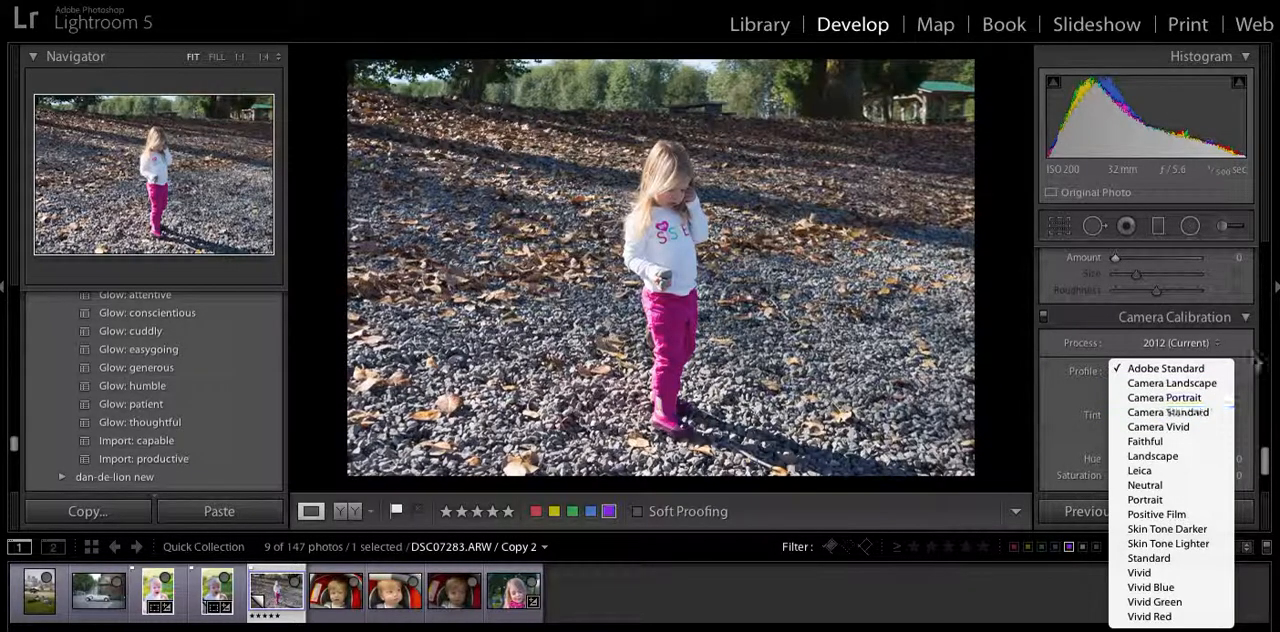
{"action": "left_click", "coordinate": [1240, 360]}
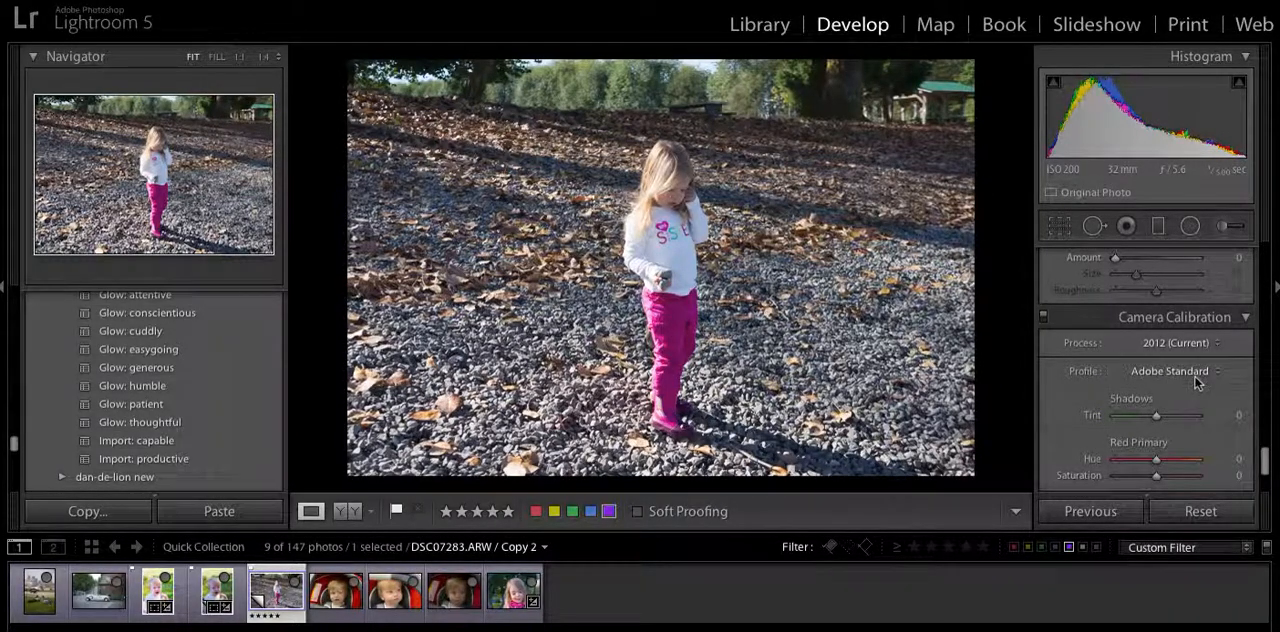
{"action": "left_click", "coordinate": [1197, 381]}
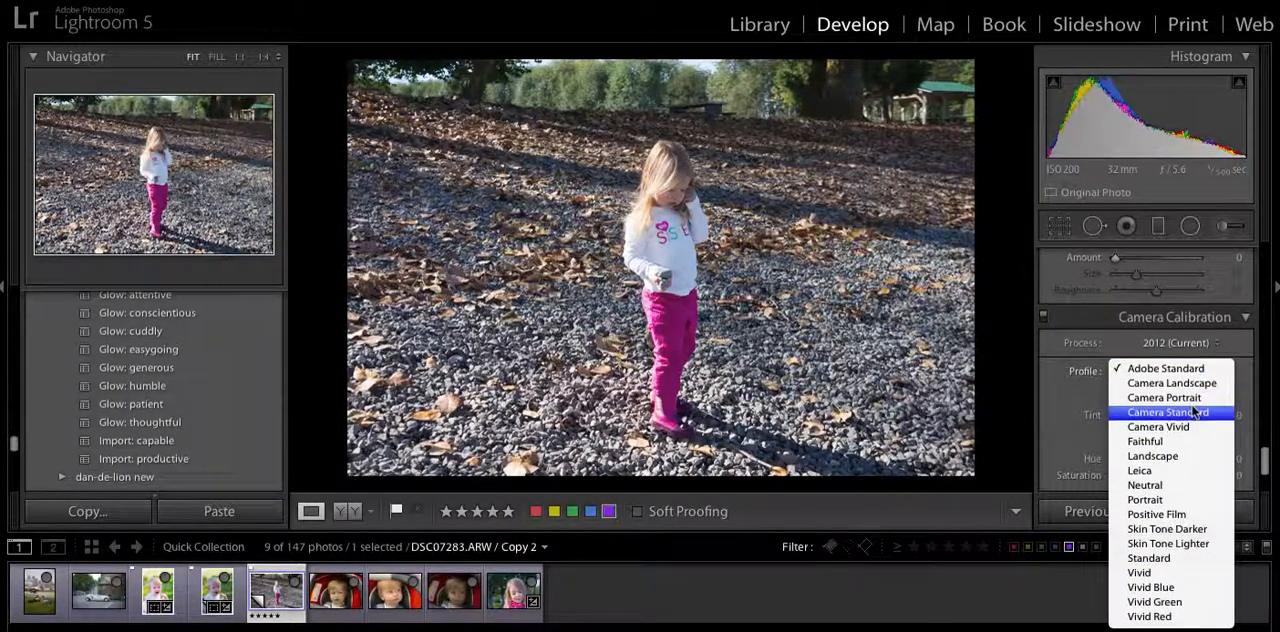
{"action": "left_click", "coordinate": [1193, 412]}
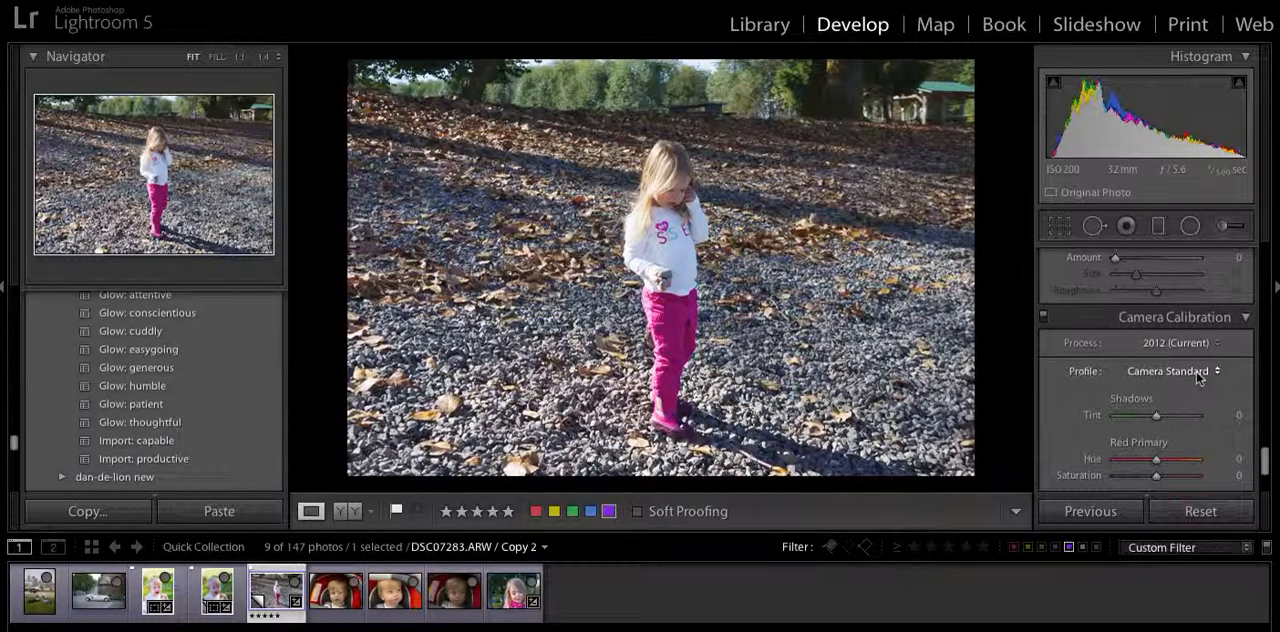
{"action": "left_click", "coordinate": [1197, 376]}
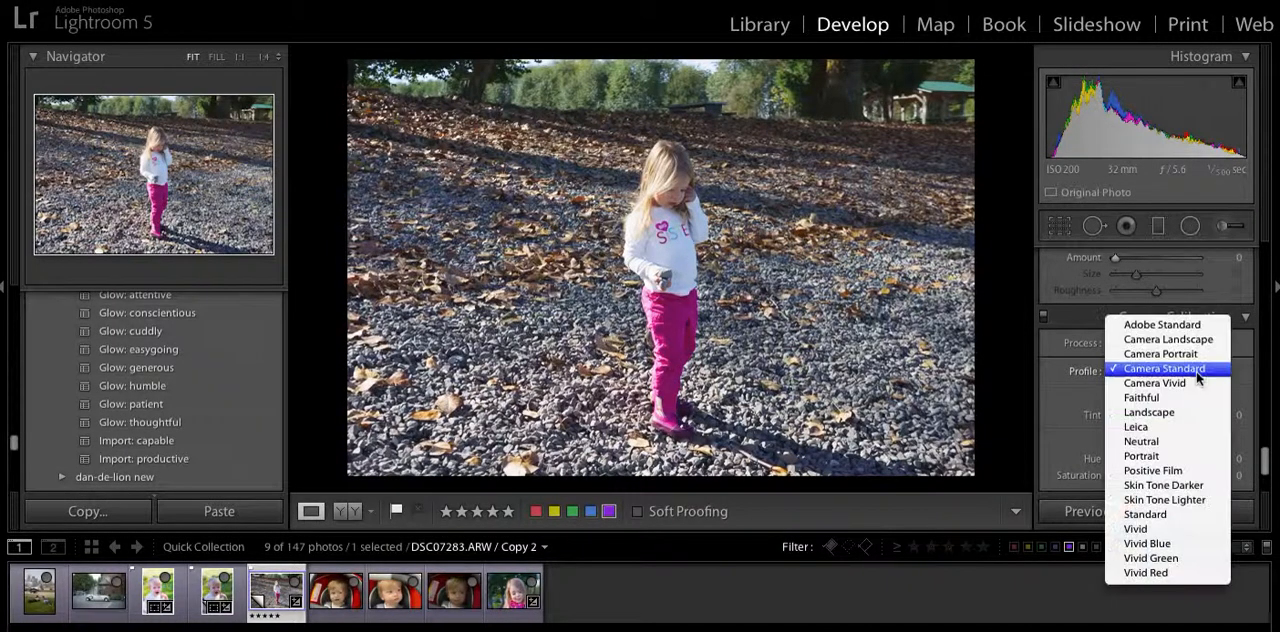
{"action": "left_click", "coordinate": [1190, 514]}
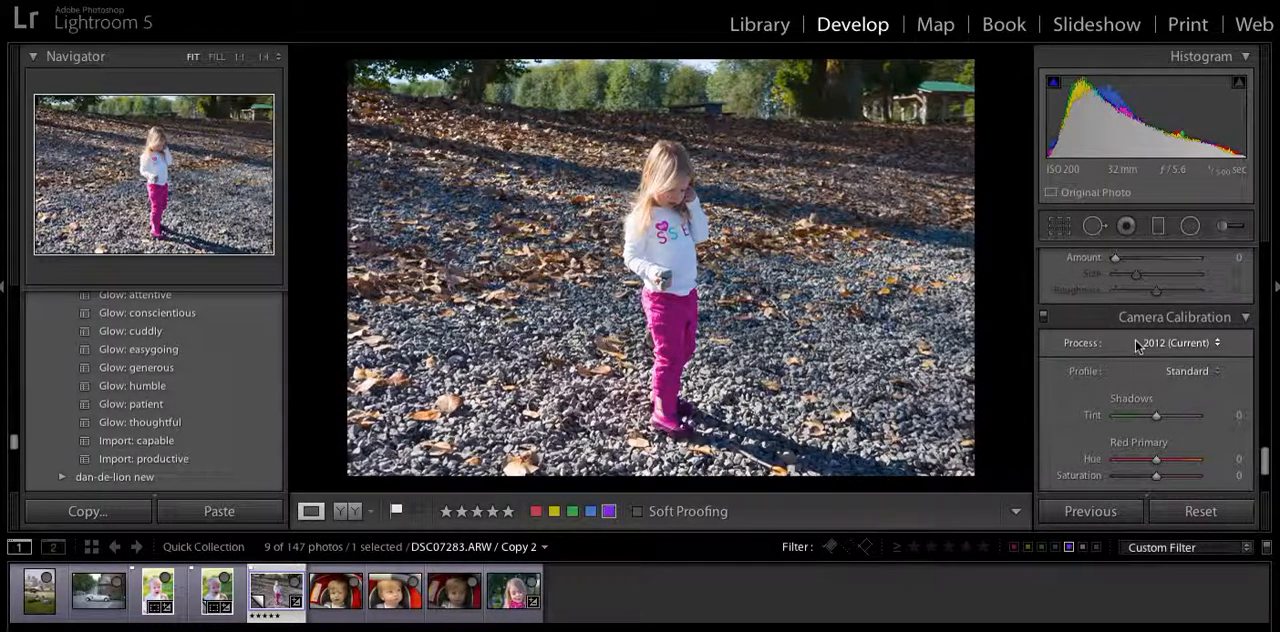
Open the white vintage car photo and set its camera calibration profile to Camera Standard.
{"action": "left_click", "coordinate": [88, 597]}
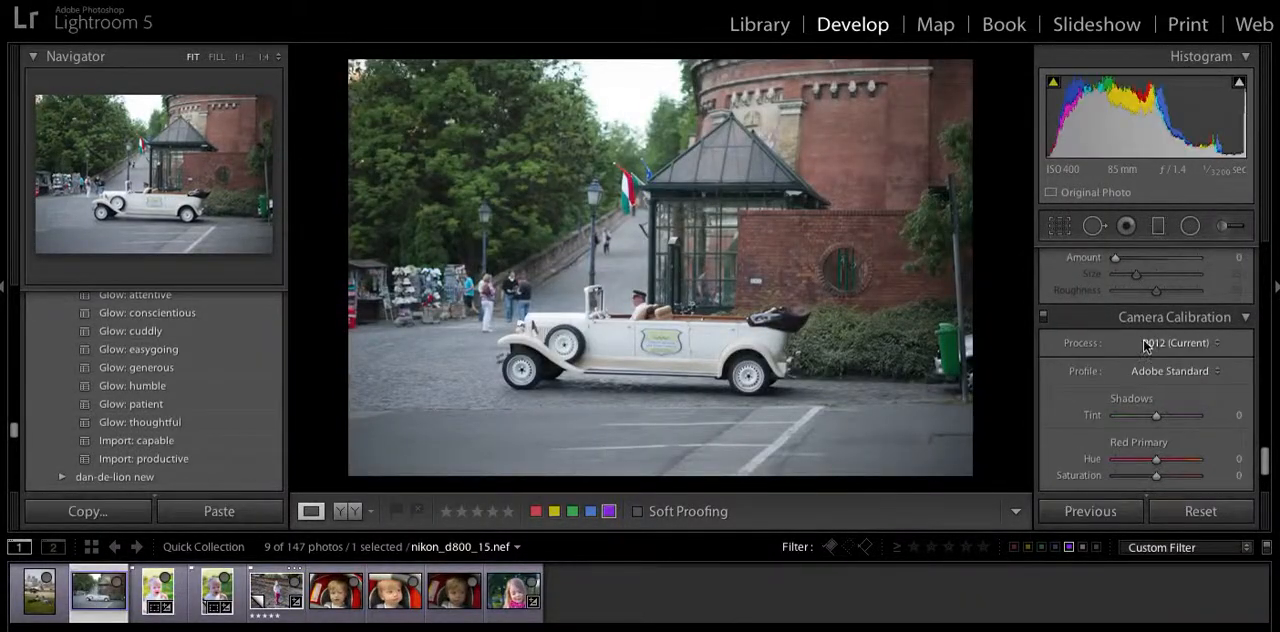
{"action": "left_click", "coordinate": [1198, 374]}
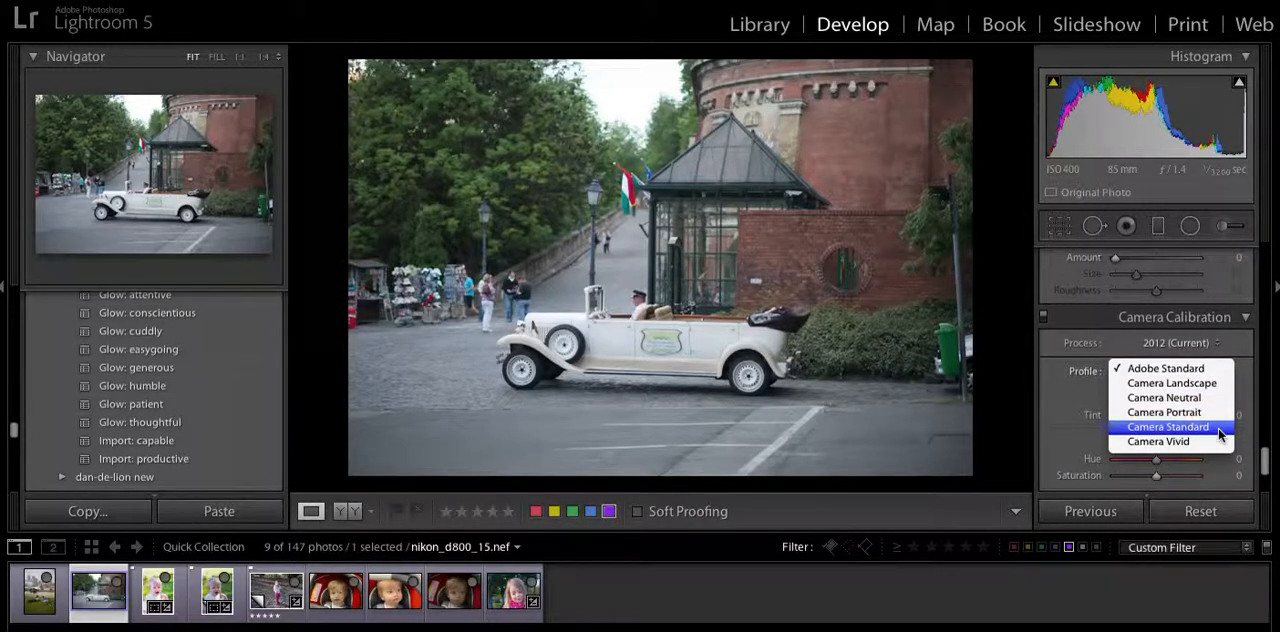
{"action": "key", "text": "Escape"}
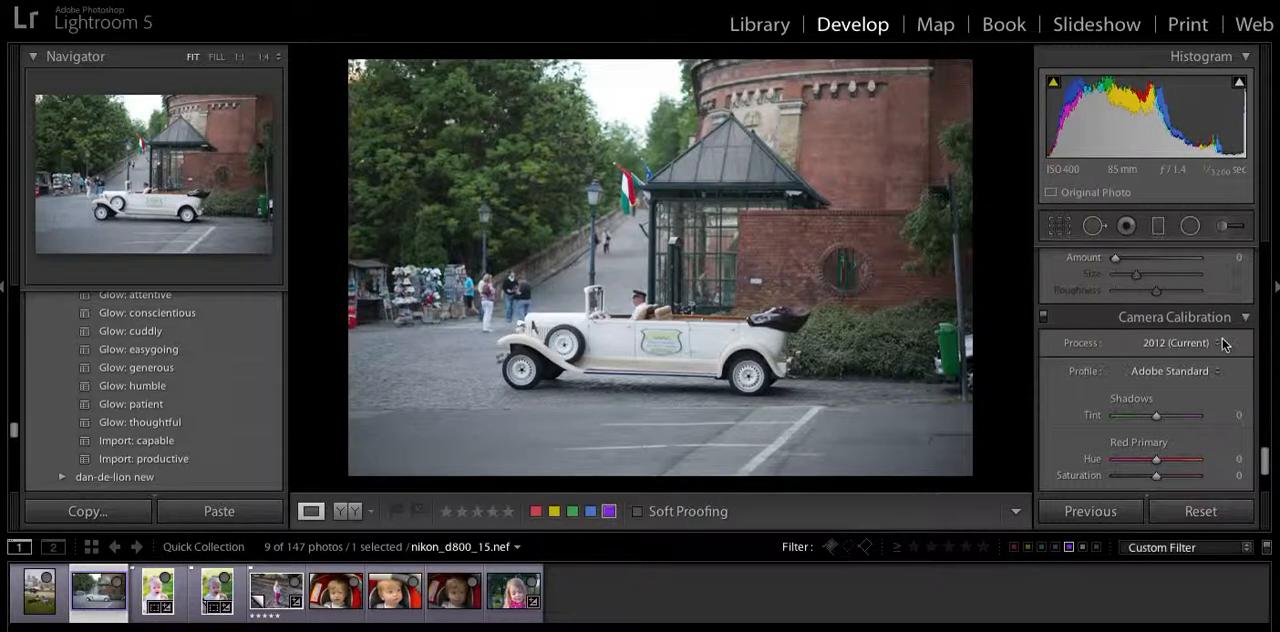
{"action": "left_click", "coordinate": [1211, 371]}
{"action": "left_click", "coordinate": [1193, 430]}
Try the Camera Portrait profile on the car photo and return it to Camera Standard.
{"action": "left_click", "coordinate": [1195, 371]}
{"action": "left_click", "coordinate": [1193, 356]}
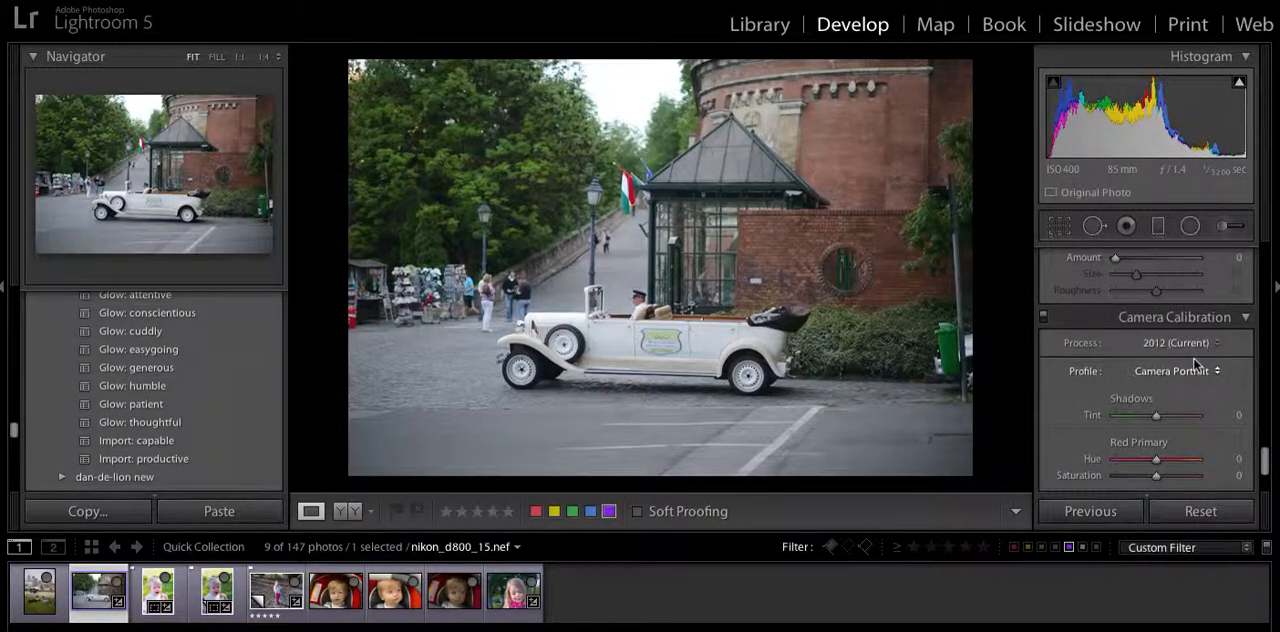
{"action": "left_click", "coordinate": [1193, 372]}
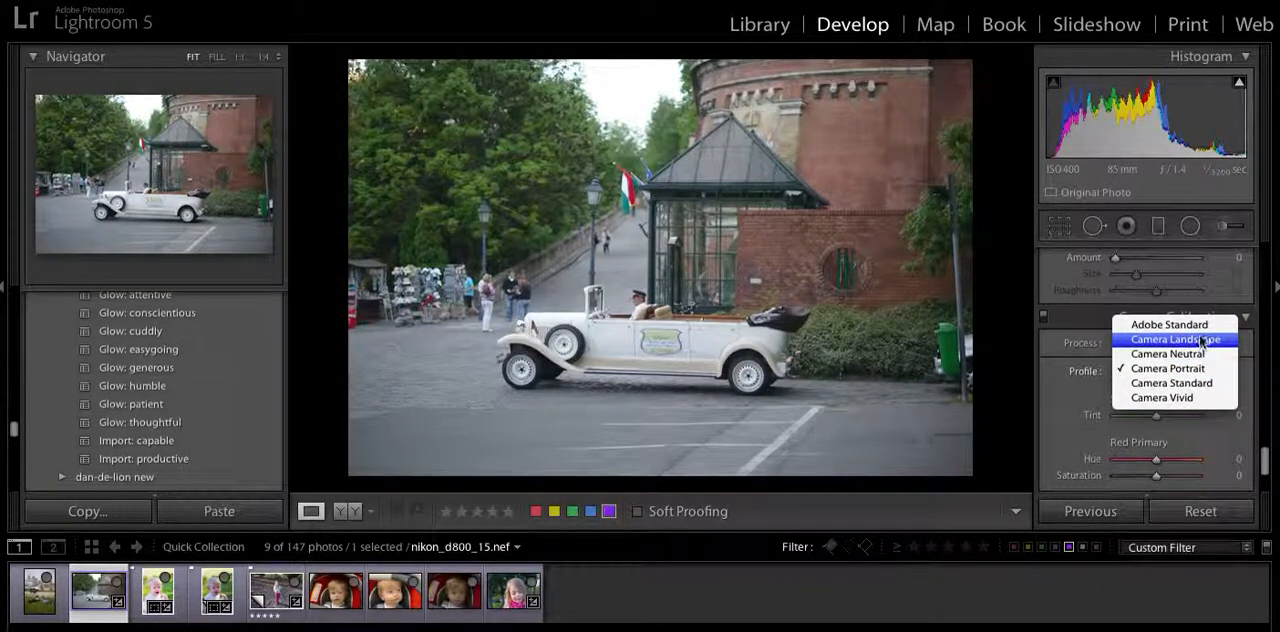
{"action": "left_click", "coordinate": [1198, 388]}
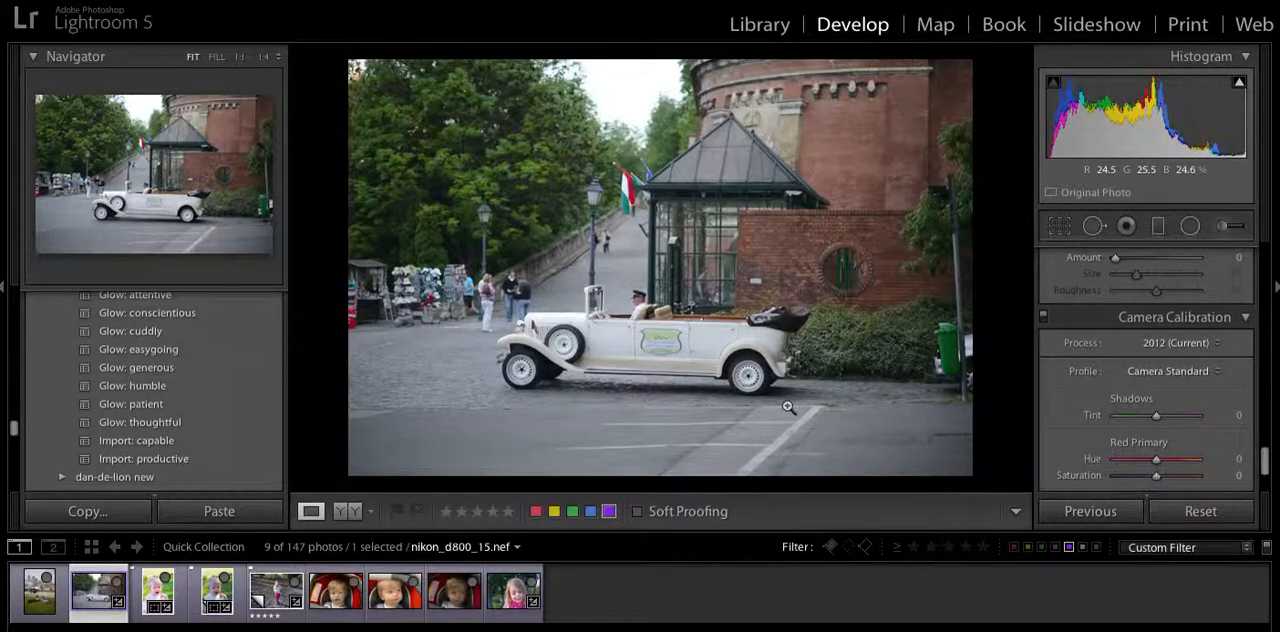
Open the city skyline photo with two people on the grass and set its calibration profile to Camera Standard.
{"action": "left_click", "coordinate": [40, 590]}
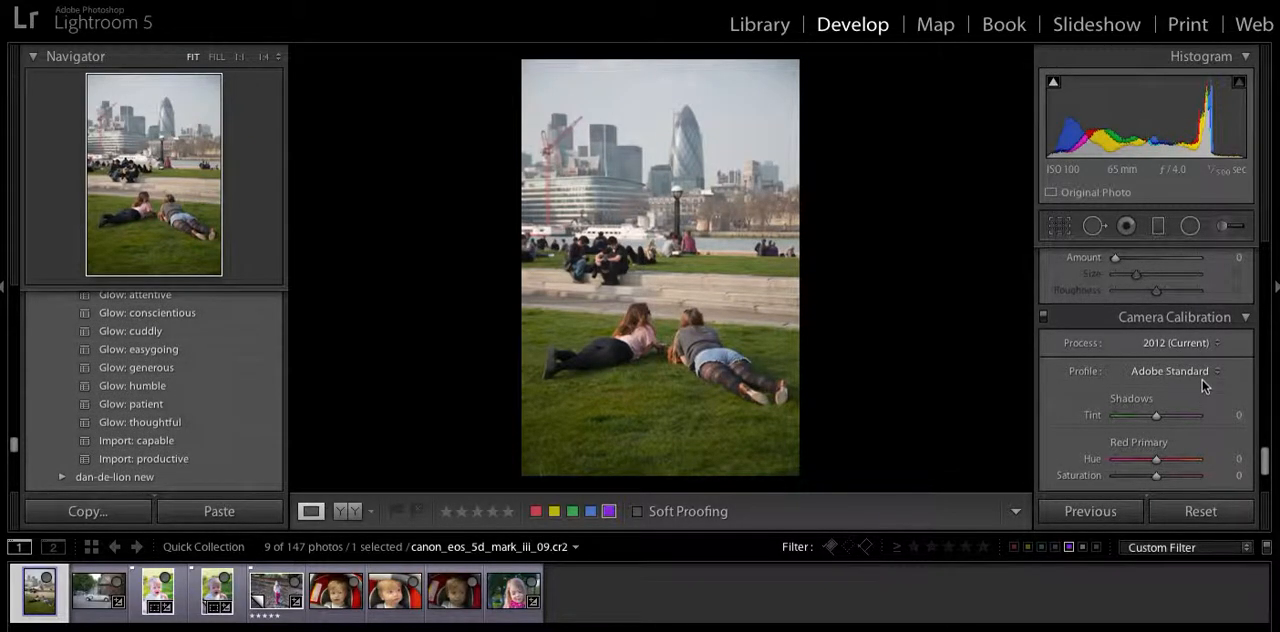
{"action": "left_click", "coordinate": [1208, 372]}
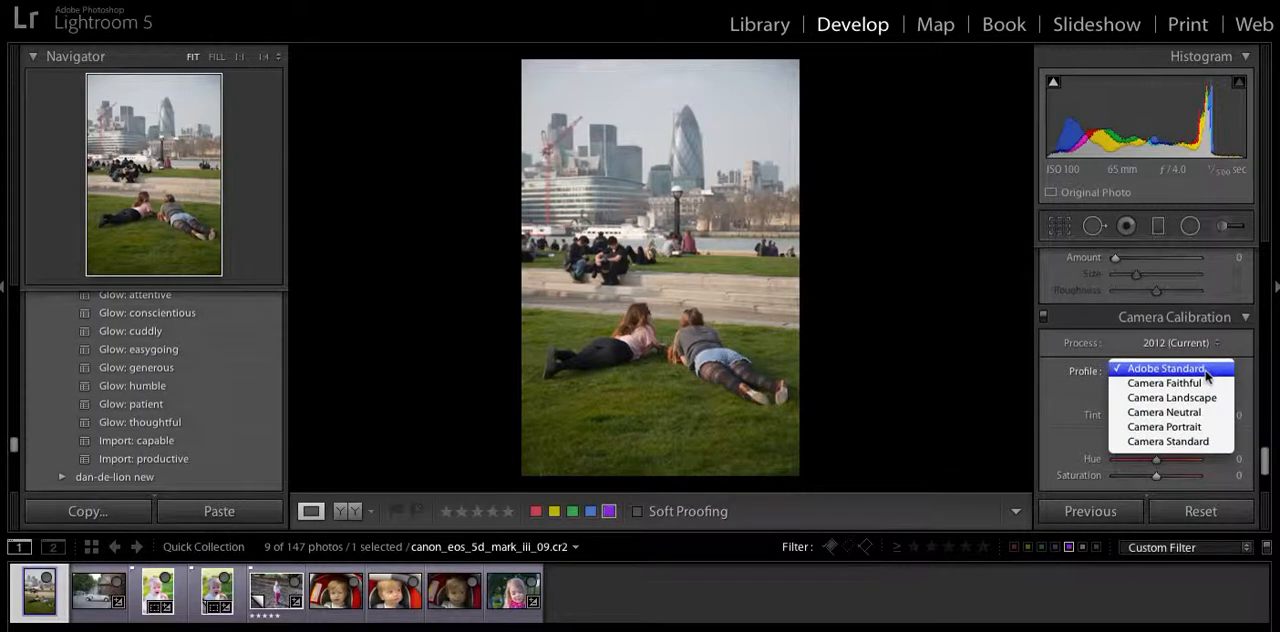
{"action": "left_click", "coordinate": [1201, 444]}
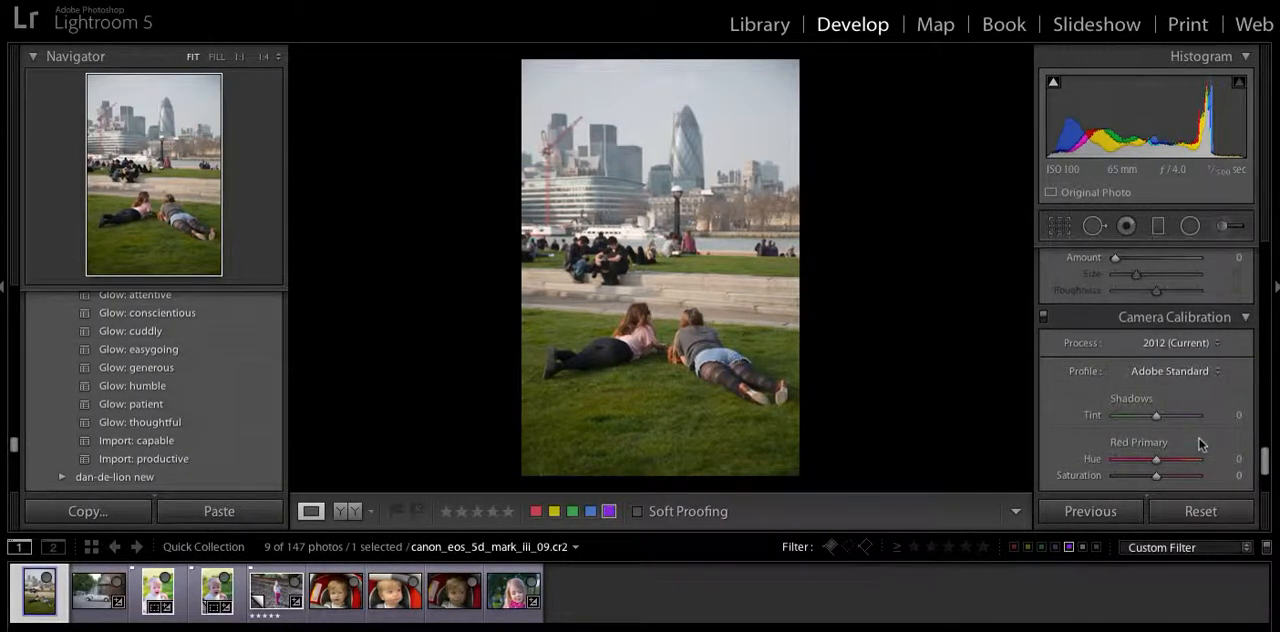
{"action": "left_click", "coordinate": [1210, 372]}
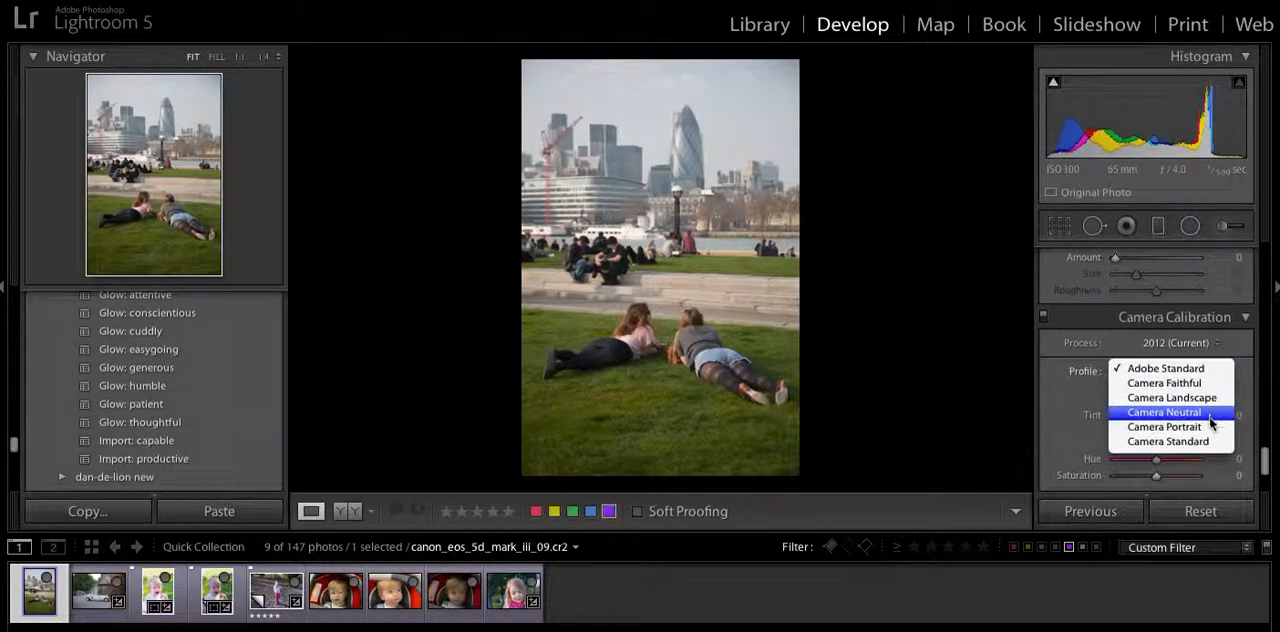
{"action": "left_click", "coordinate": [1207, 442]}
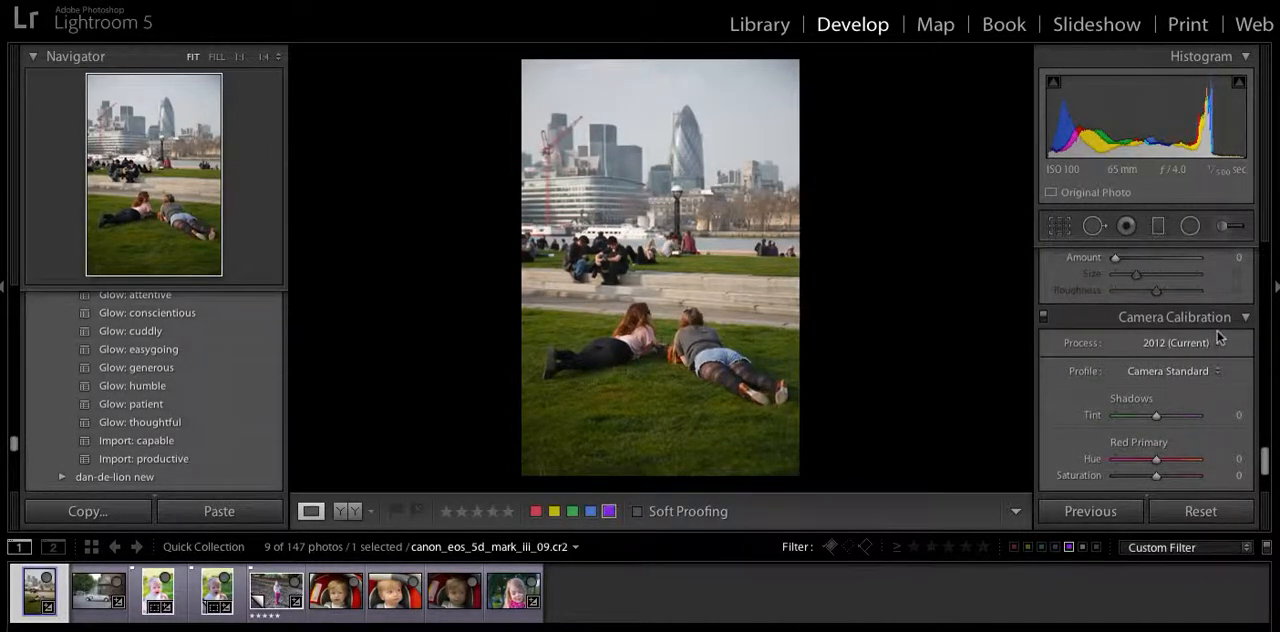
Enable lens profile corrections for the city skyline photo.
{"action": "scroll", "coordinate": [1218, 337], "scroll_direction": "up", "scroll_amount": 5}
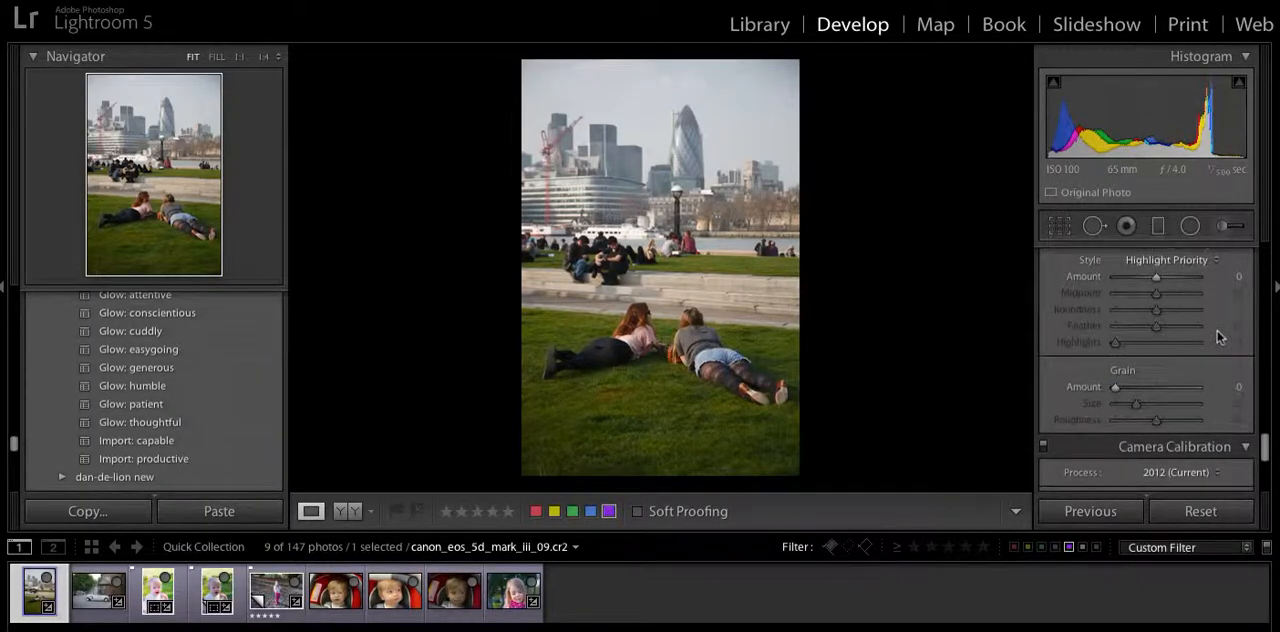
{"action": "scroll", "coordinate": [1218, 337], "scroll_direction": "up", "scroll_amount": 5}
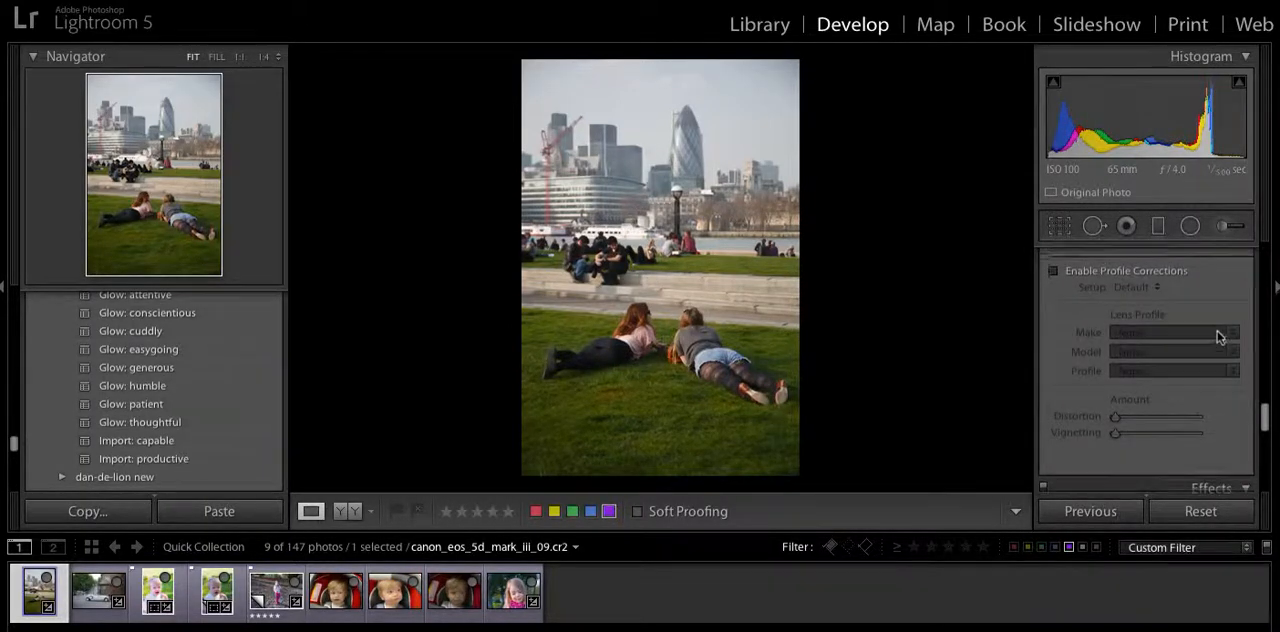
{"action": "scroll", "coordinate": [1218, 337], "scroll_direction": "up", "scroll_amount": 1}
{"action": "scroll", "coordinate": [1218, 337], "scroll_direction": "up", "scroll_amount": 1}
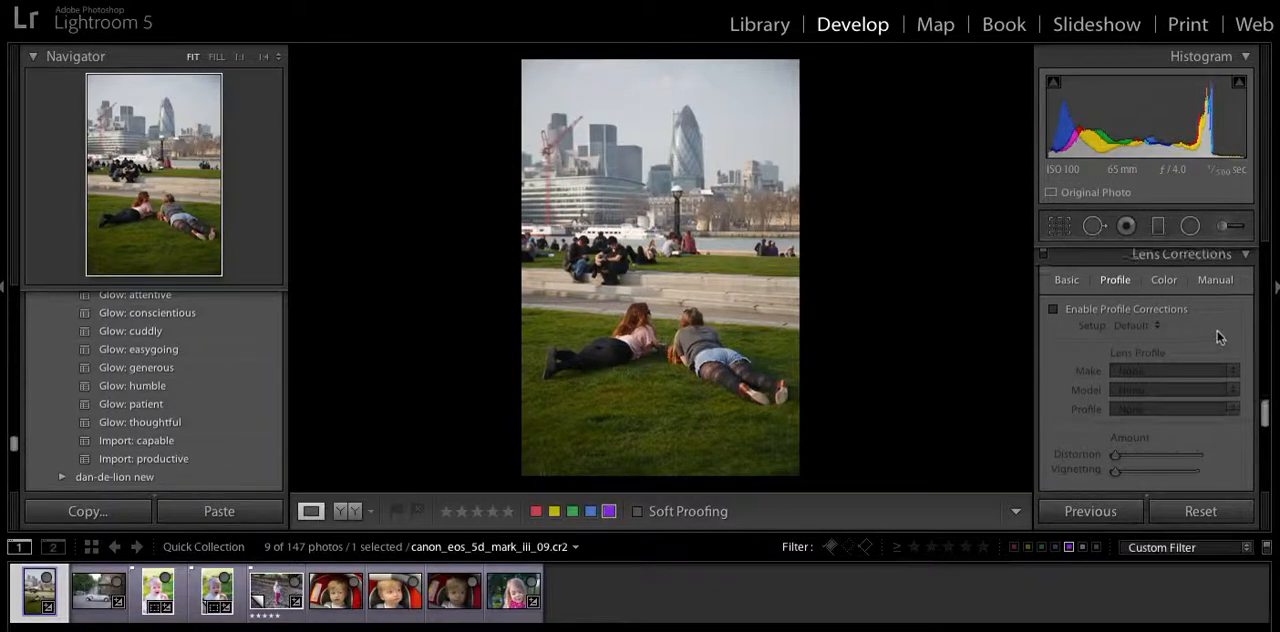
{"action": "left_click", "coordinate": [1053, 317]}
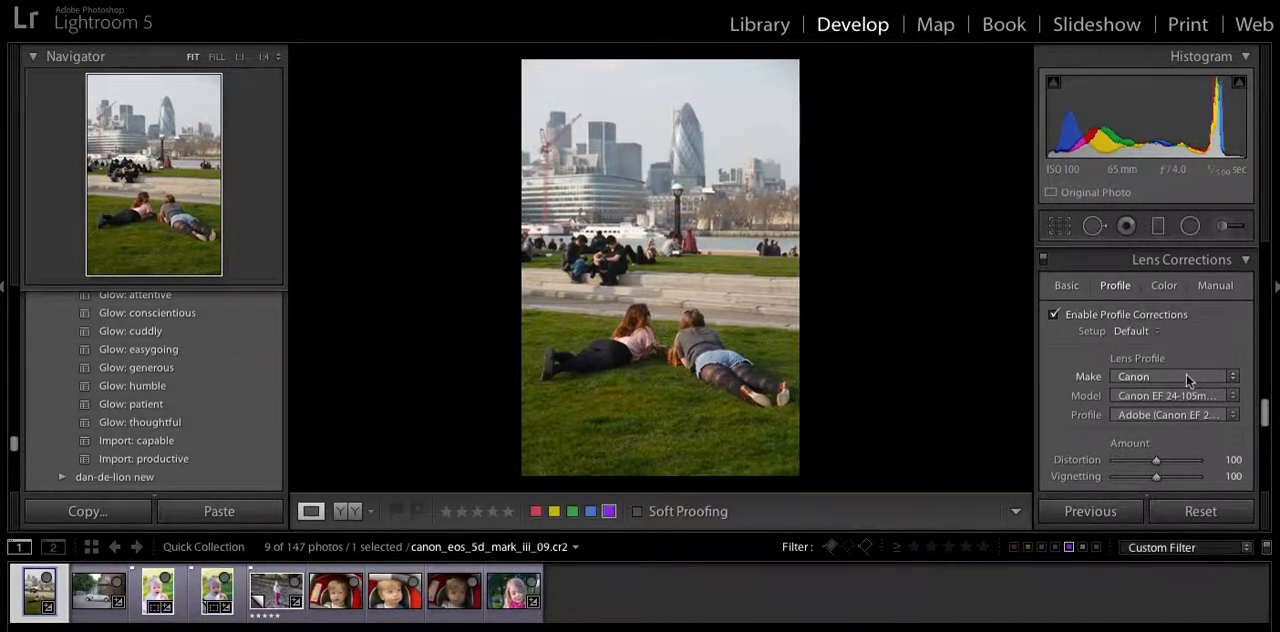
Review the Canon lens models available for the skyline photo's profile correction.
{"action": "left_click", "coordinate": [1232, 397]}
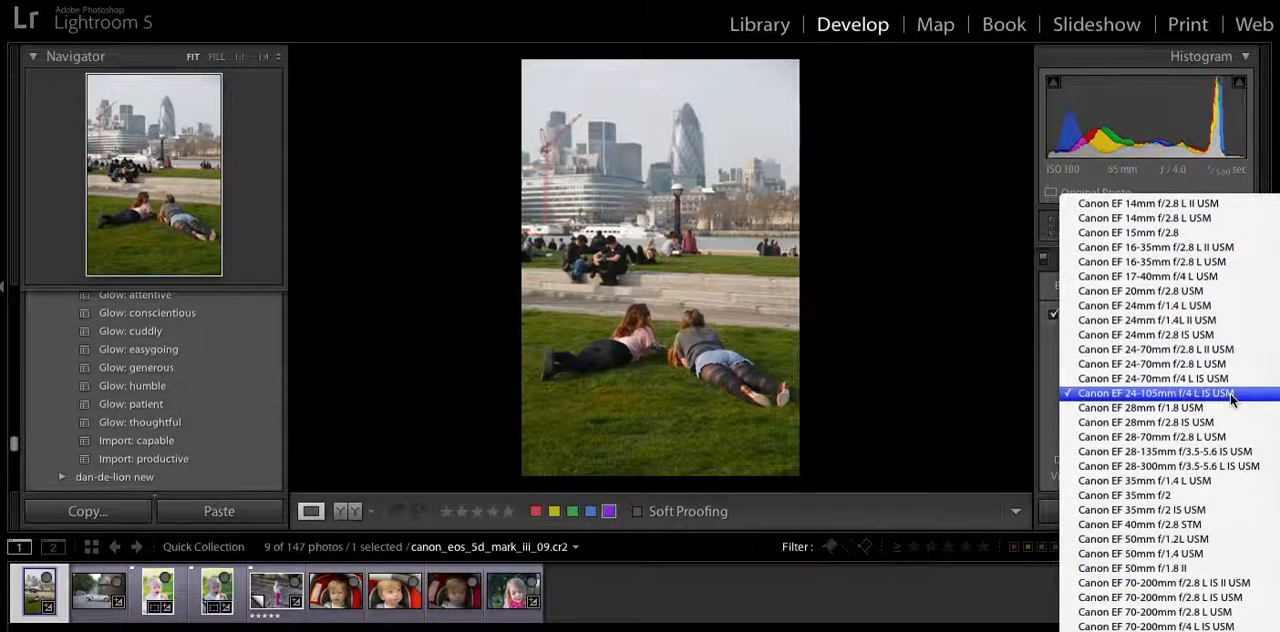
{"action": "left_click", "coordinate": [1232, 404]}
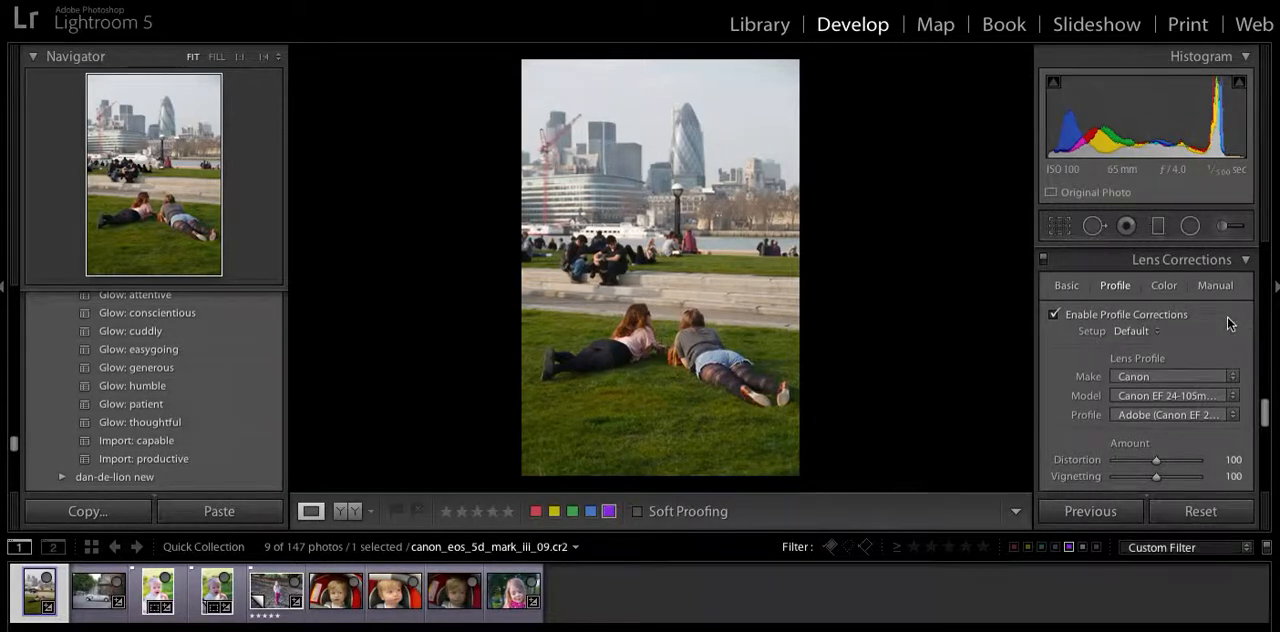
{"action": "left_click", "coordinate": [1231, 396]}
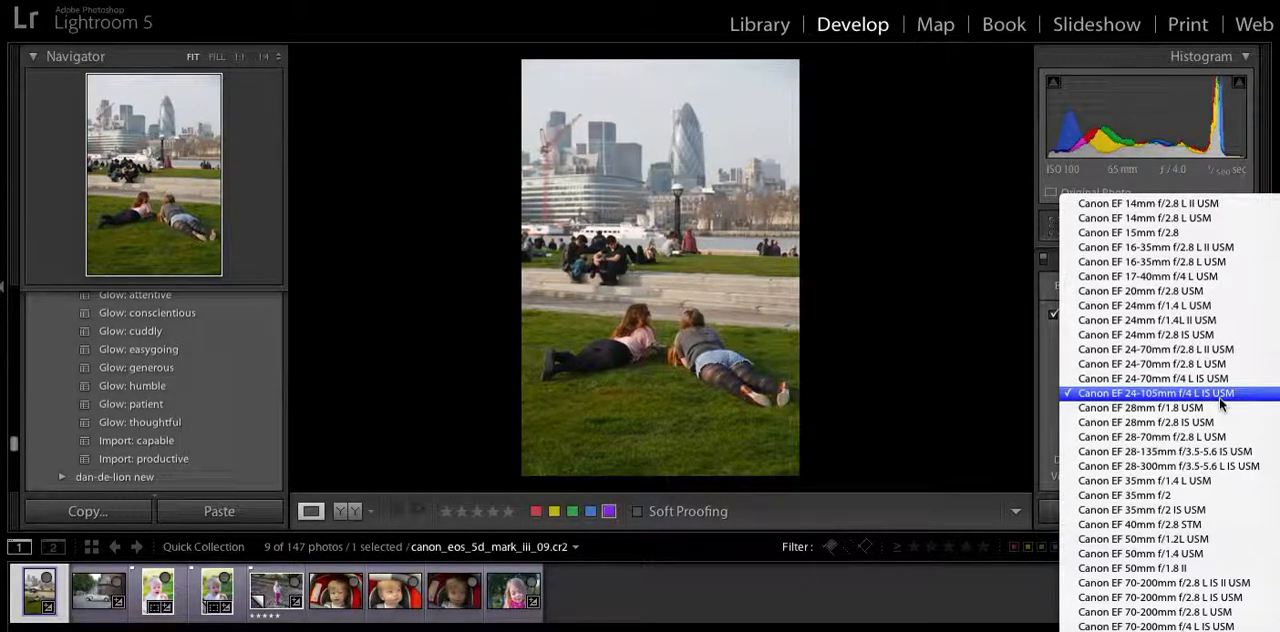
{"action": "left_click", "coordinate": [1049, 370]}
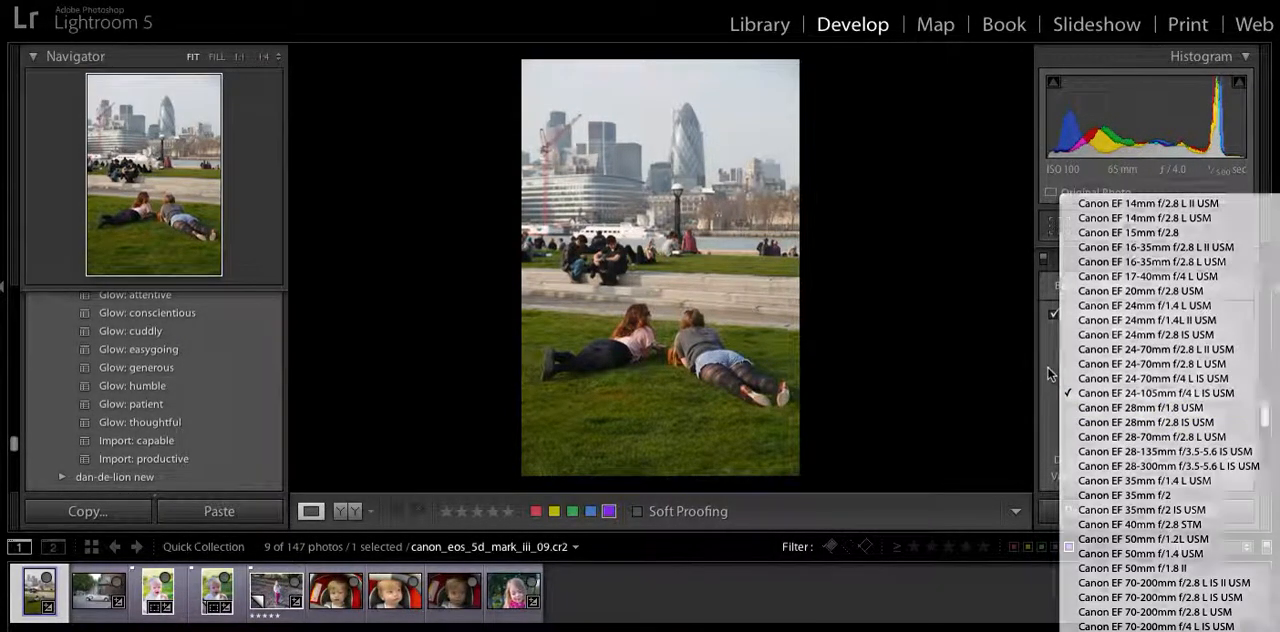
Enable lens profile corrections for the vintage car photo and for the photo of the girl.
{"action": "left_click", "coordinate": [87, 597]}
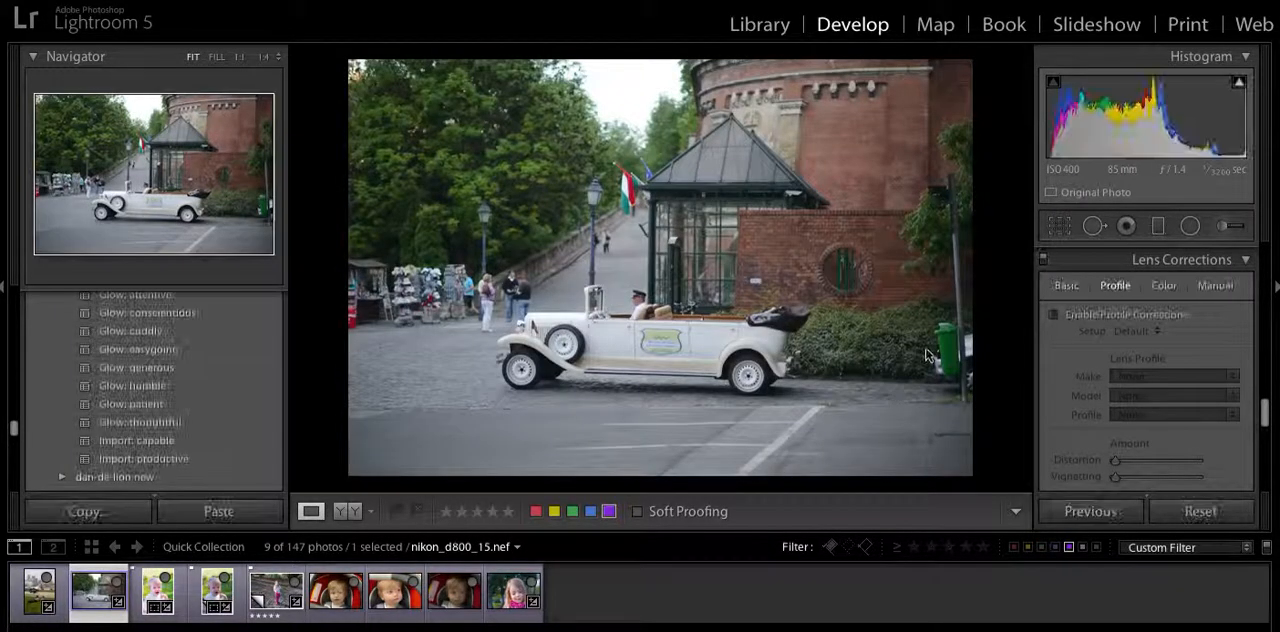
{"action": "left_click", "coordinate": [1052, 316]}
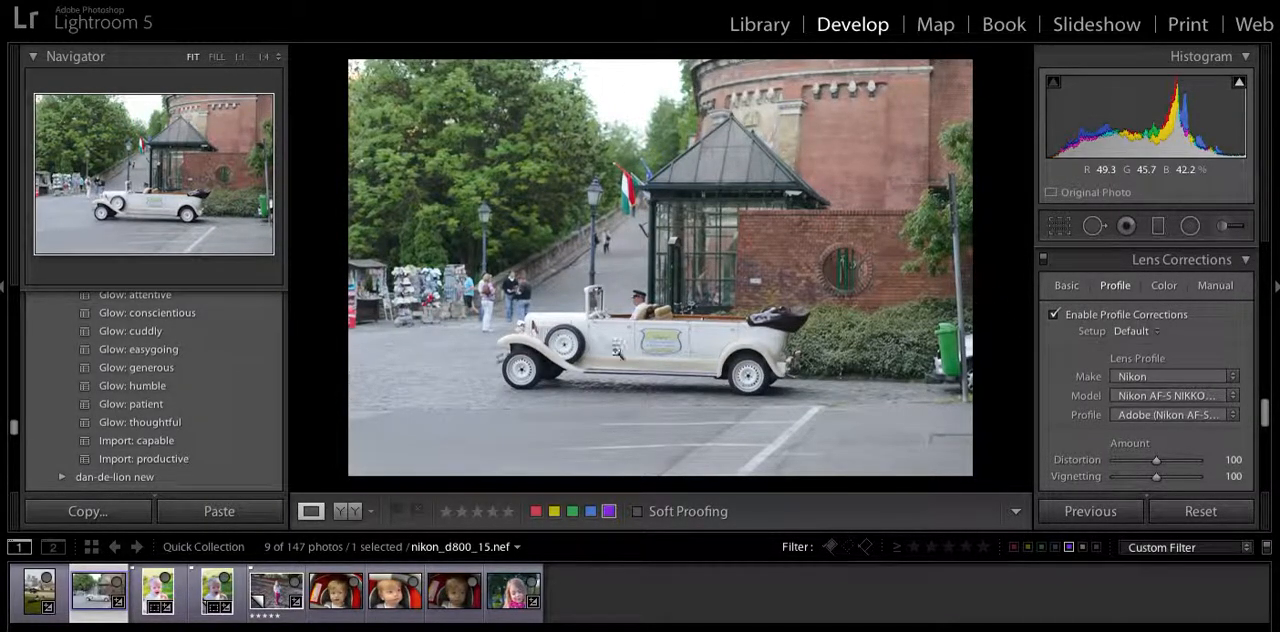
{"action": "left_click", "coordinate": [270, 597]}
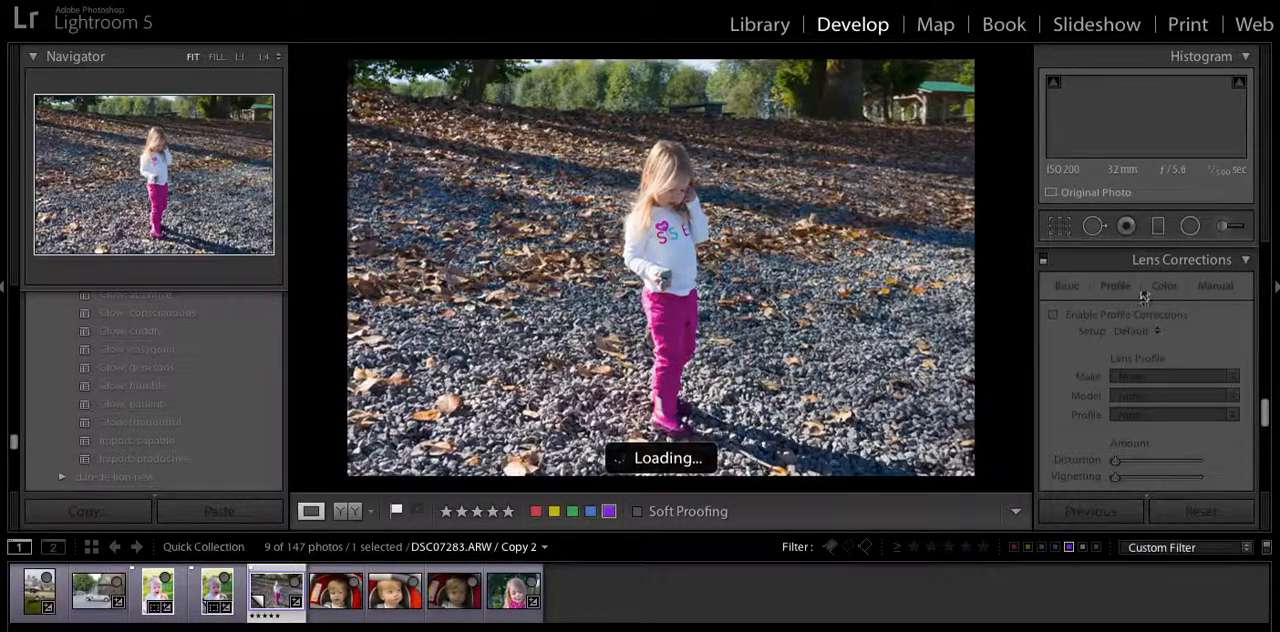
{"action": "left_click", "coordinate": [1053, 316]}
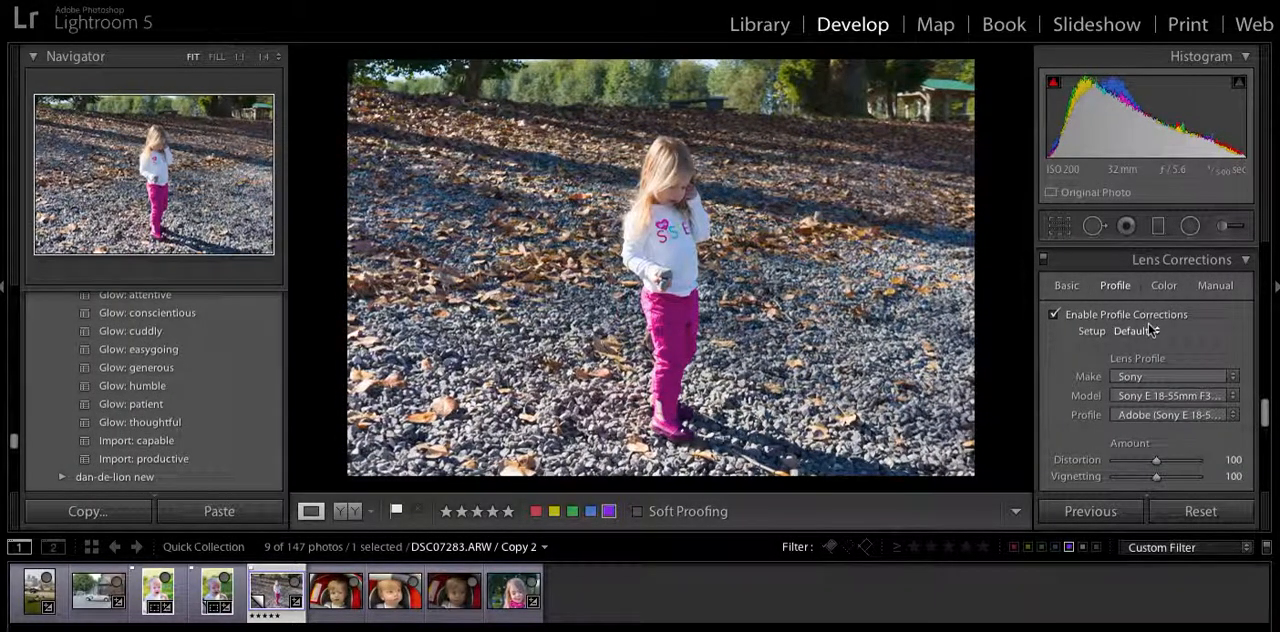
Apply the Import: capable preset to the photo of the girl and check its noise reduction and lens correction settings.
{"action": "scroll", "coordinate": [1189, 333], "scroll_direction": "up", "scroll_amount": 3}
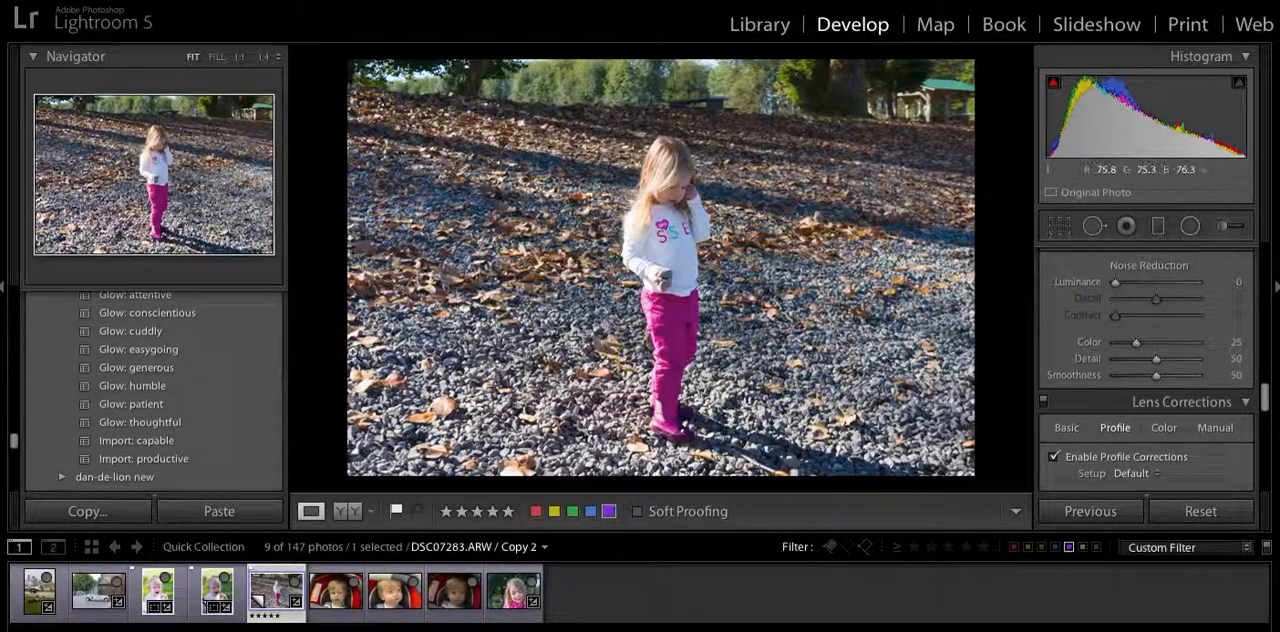
{"action": "left_click", "coordinate": [243, 442]}
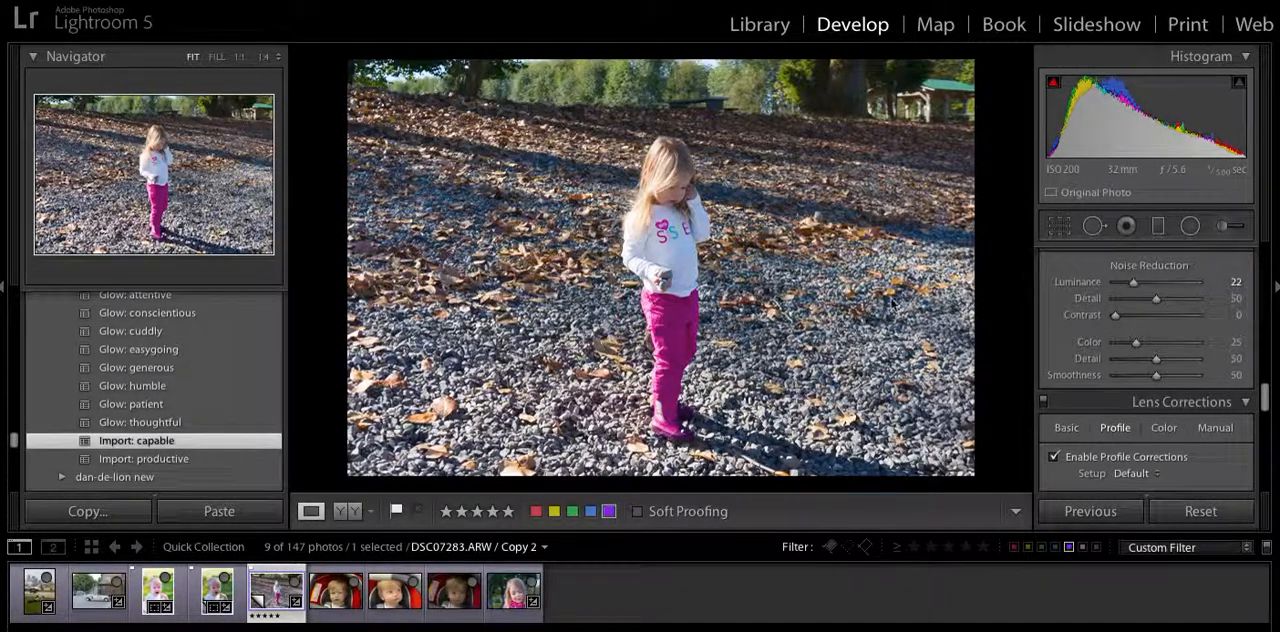
{"action": "scroll", "coordinate": [1160, 330], "scroll_direction": "up", "scroll_amount": 3}
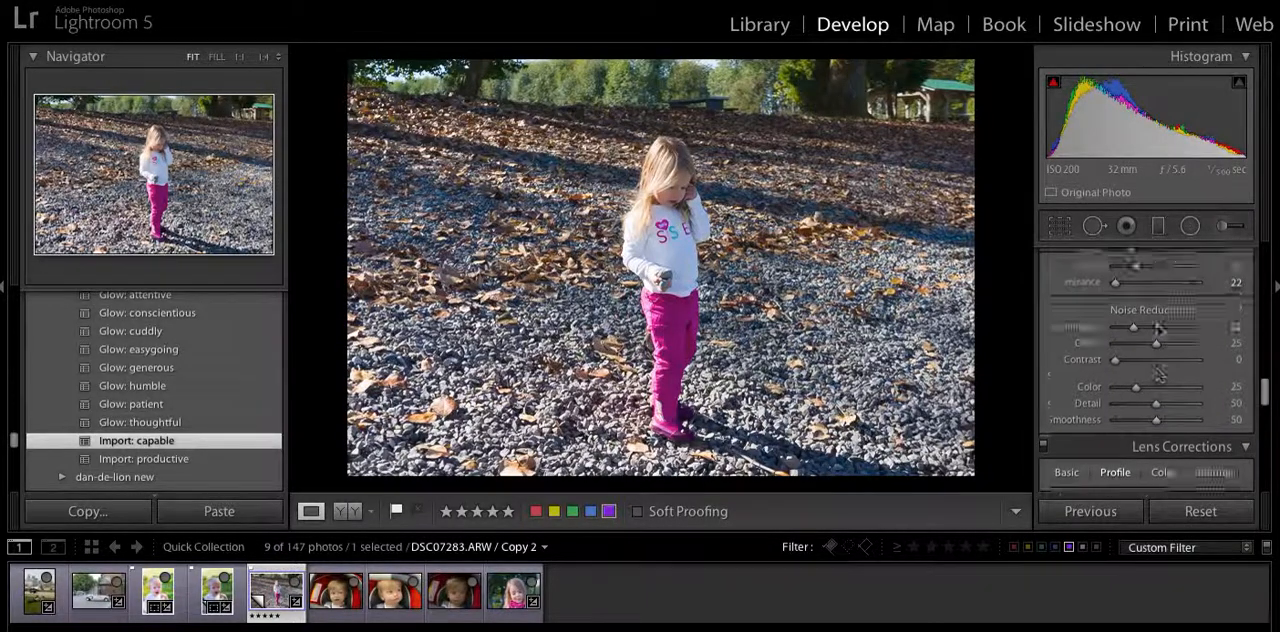
{"action": "scroll", "coordinate": [1160, 330], "scroll_direction": "down", "scroll_amount": 5}
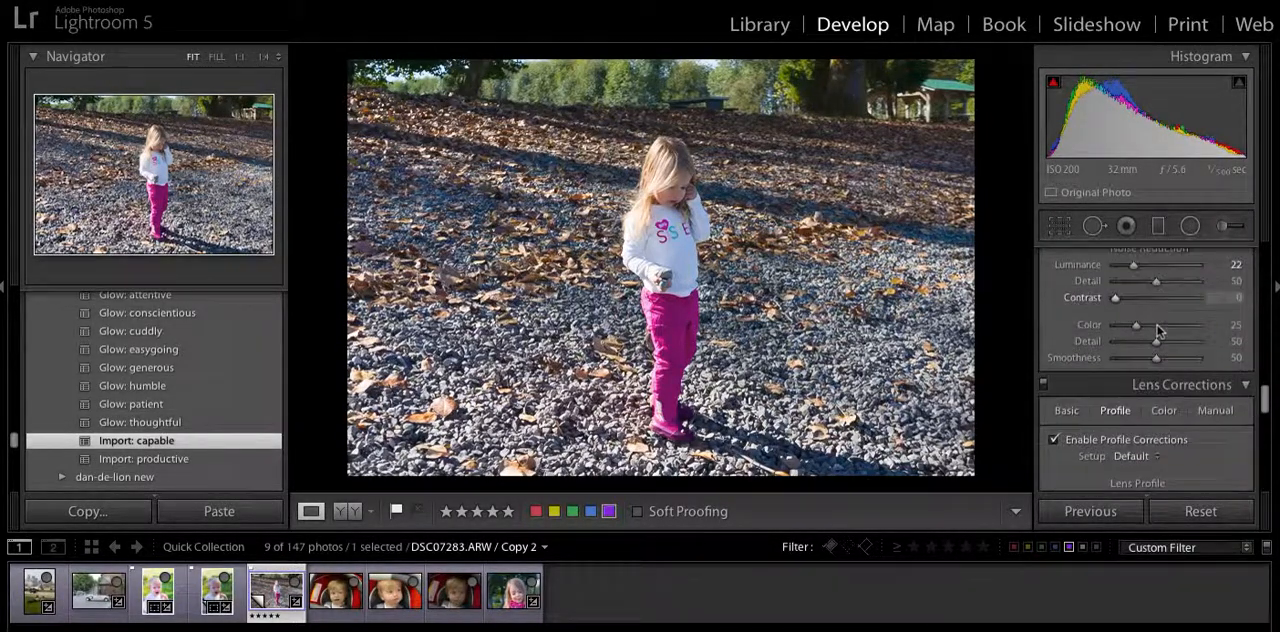
{"action": "scroll", "coordinate": [1157, 330], "scroll_direction": "down", "scroll_amount": 1}
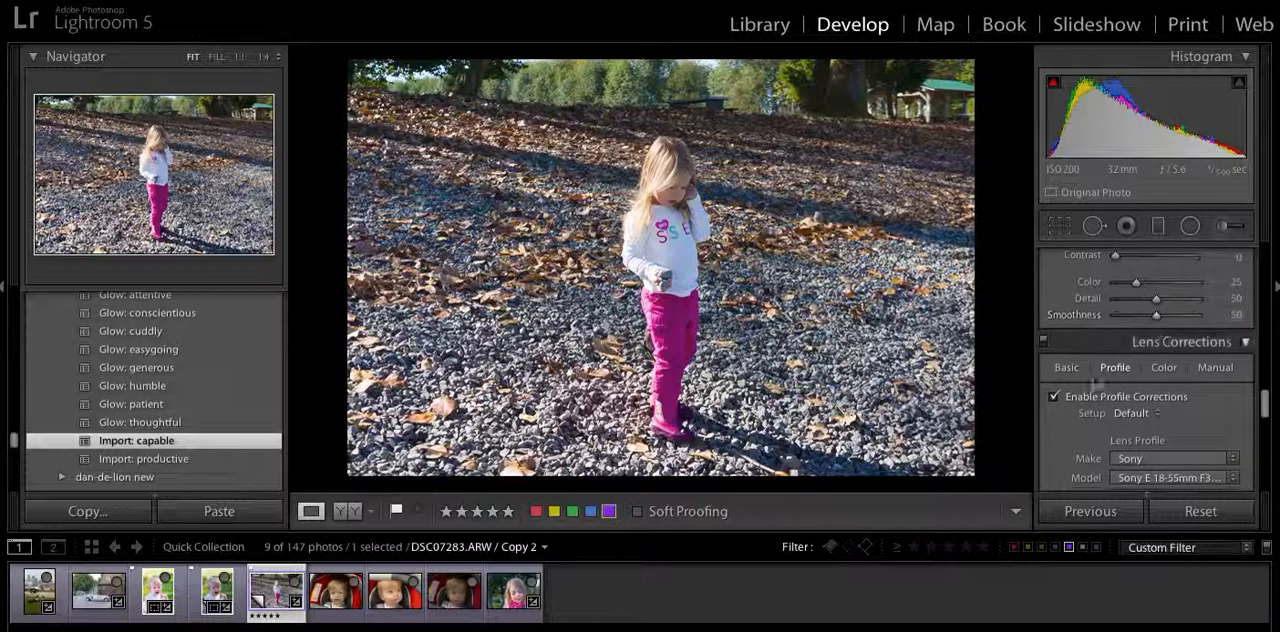
Review the lens profile amounts and available camera calibration profiles for the photo of the girl, keeping the Standard profile.
{"action": "scroll", "coordinate": [1076, 414], "scroll_direction": "down", "scroll_amount": 3}
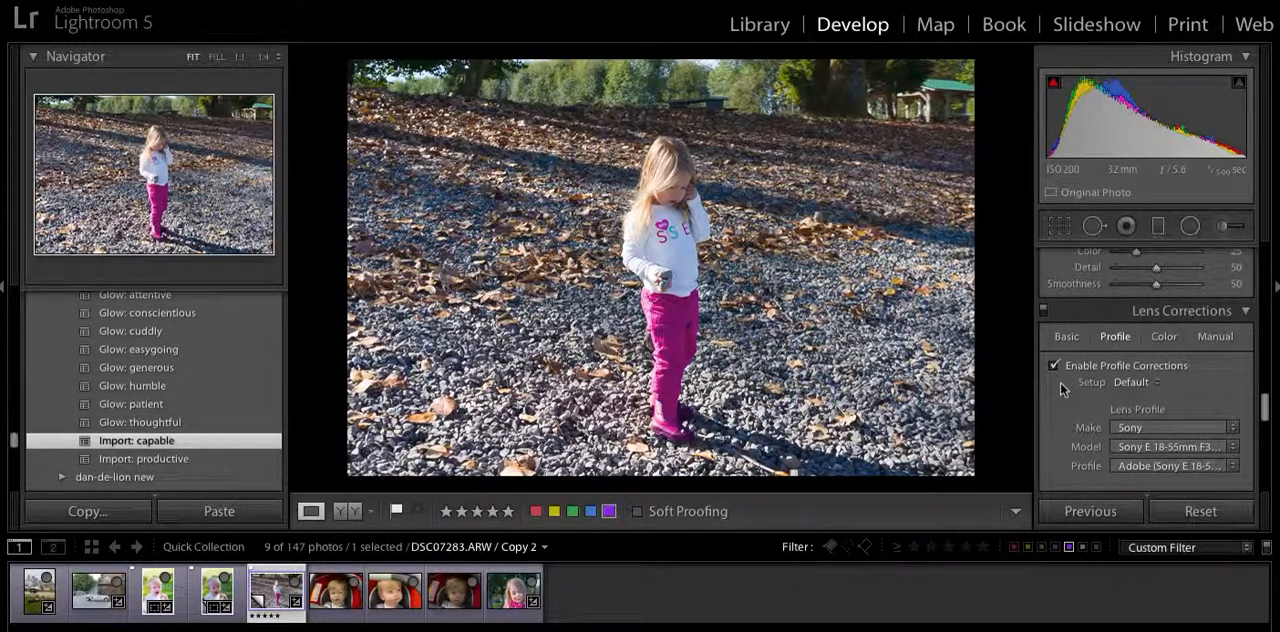
{"action": "scroll", "coordinate": [1060, 382], "scroll_direction": "down", "scroll_amount": 1}
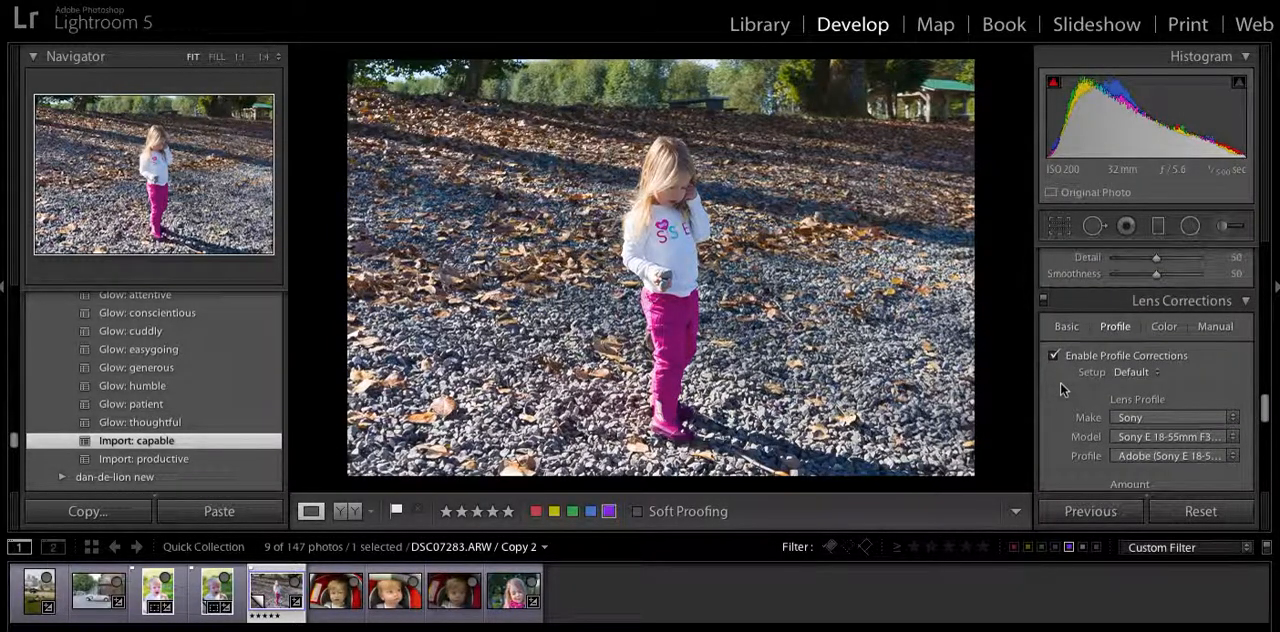
{"action": "scroll", "coordinate": [1060, 382], "scroll_direction": "down", "scroll_amount": 5}
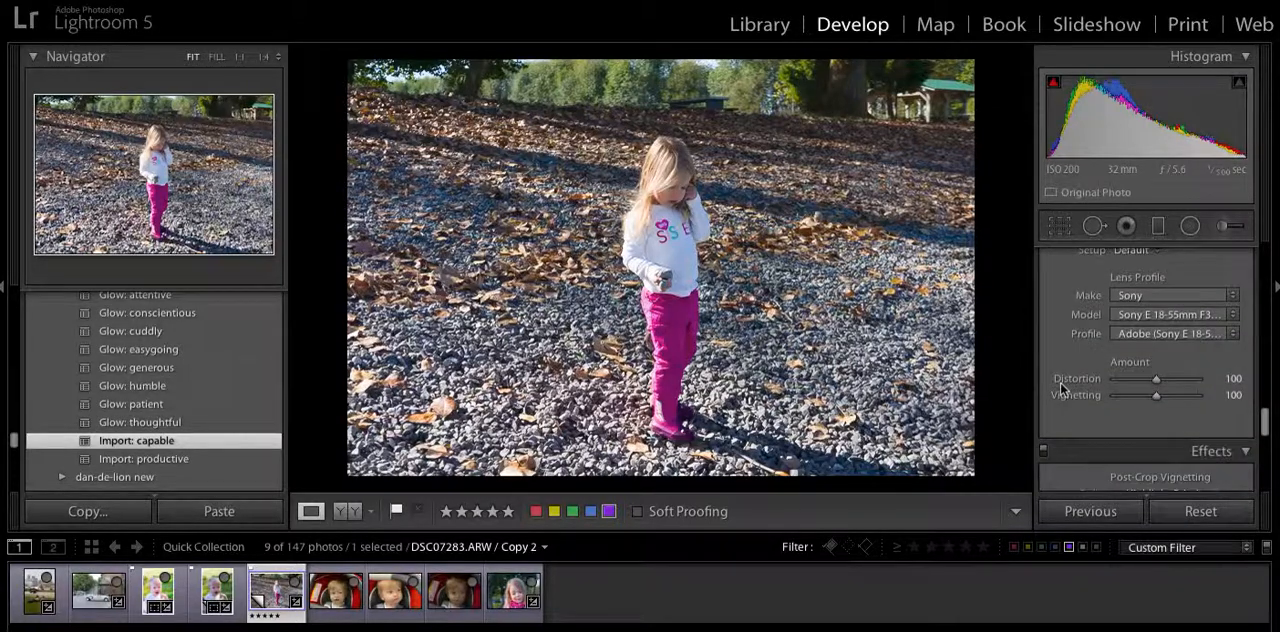
{"action": "scroll", "coordinate": [1060, 382], "scroll_direction": "down", "scroll_amount": 10}
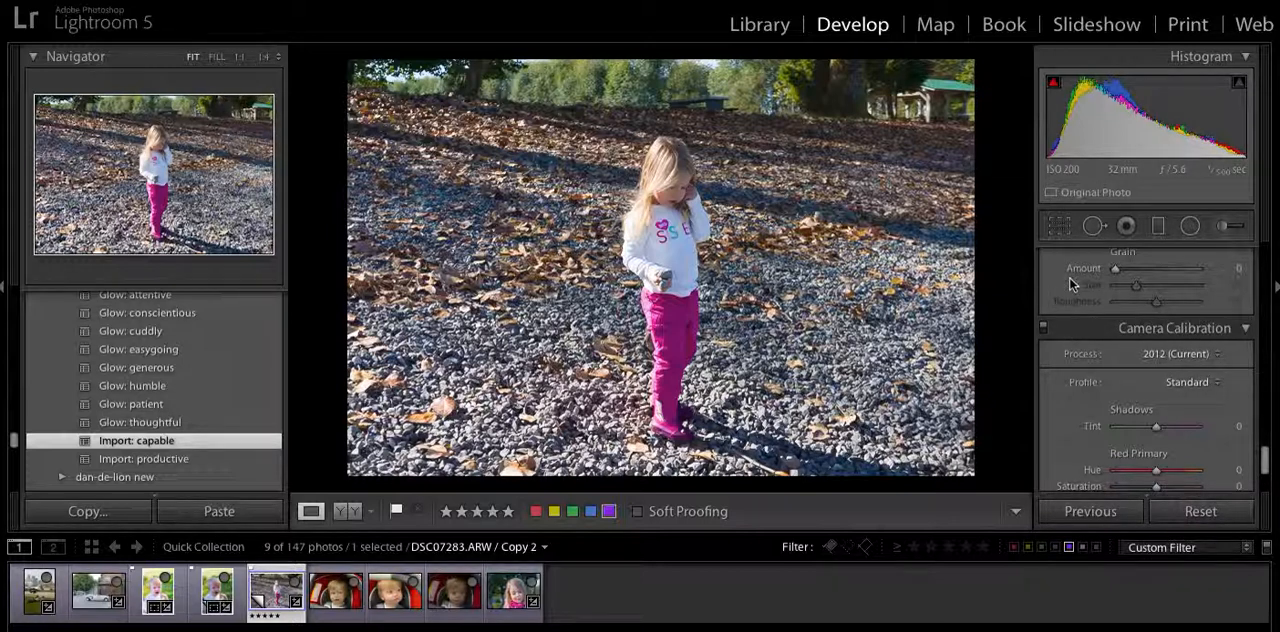
{"action": "left_click", "coordinate": [1200, 382]}
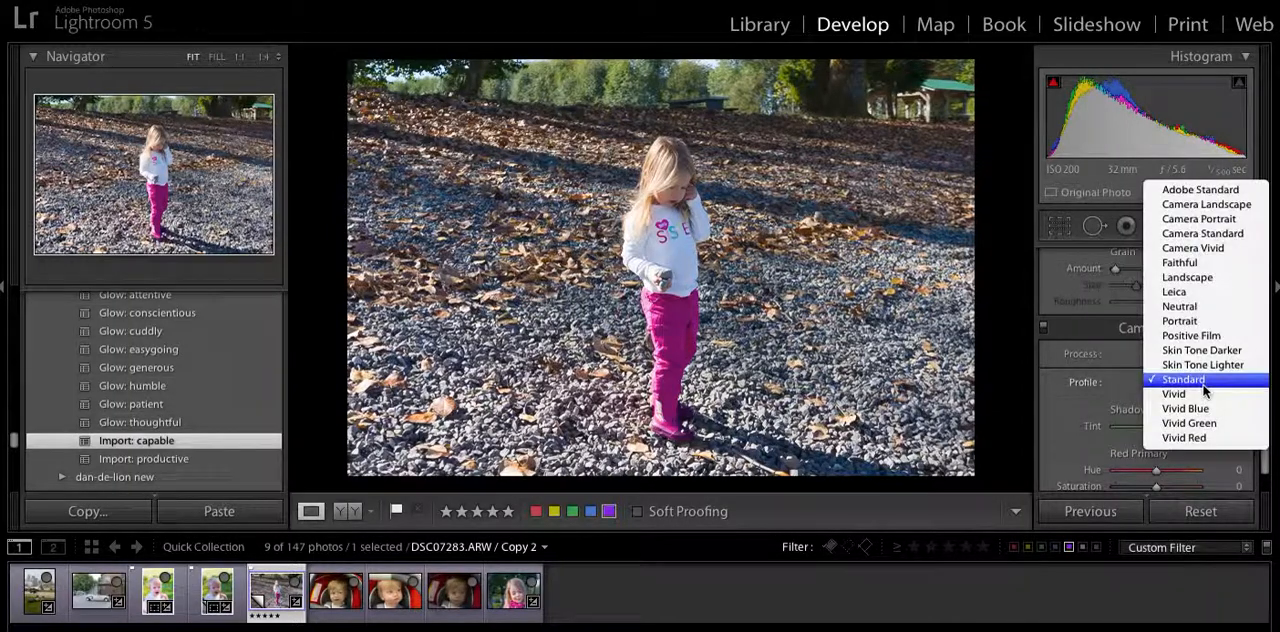
{"action": "left_click", "coordinate": [1204, 388]}
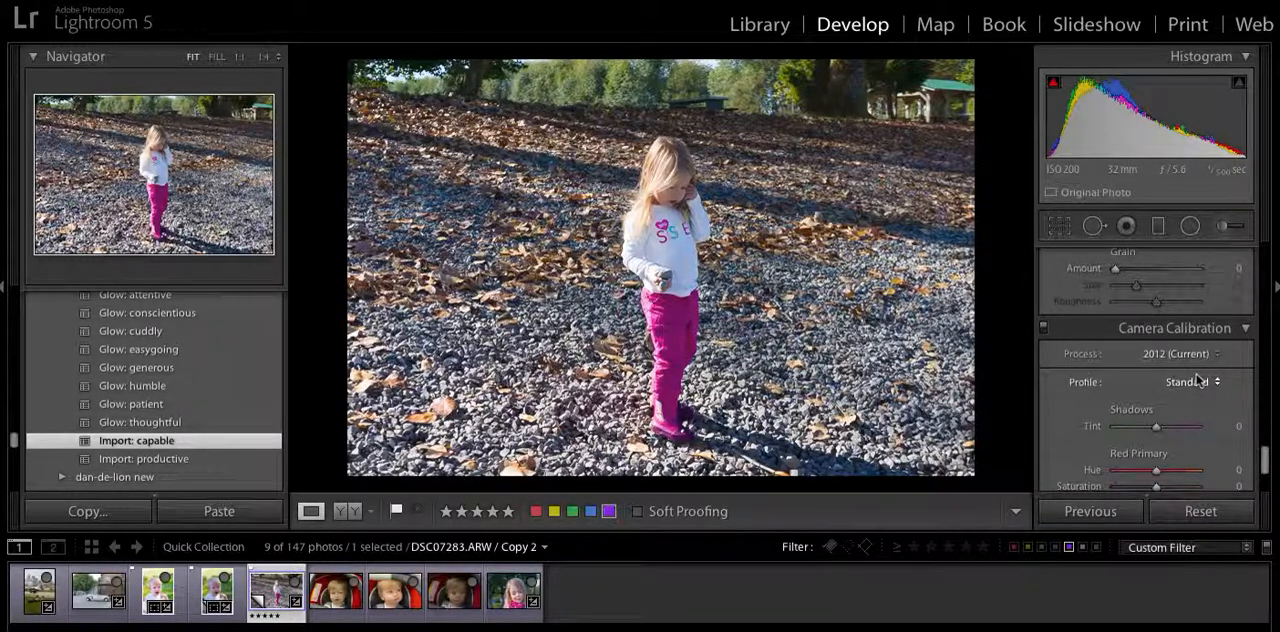
Update the Import: capable preset with the current settings, including only Lens Corrections, Noise Reduction, Sharpening, Process Version and Calibration.
{"action": "right_click", "coordinate": [224, 445]}
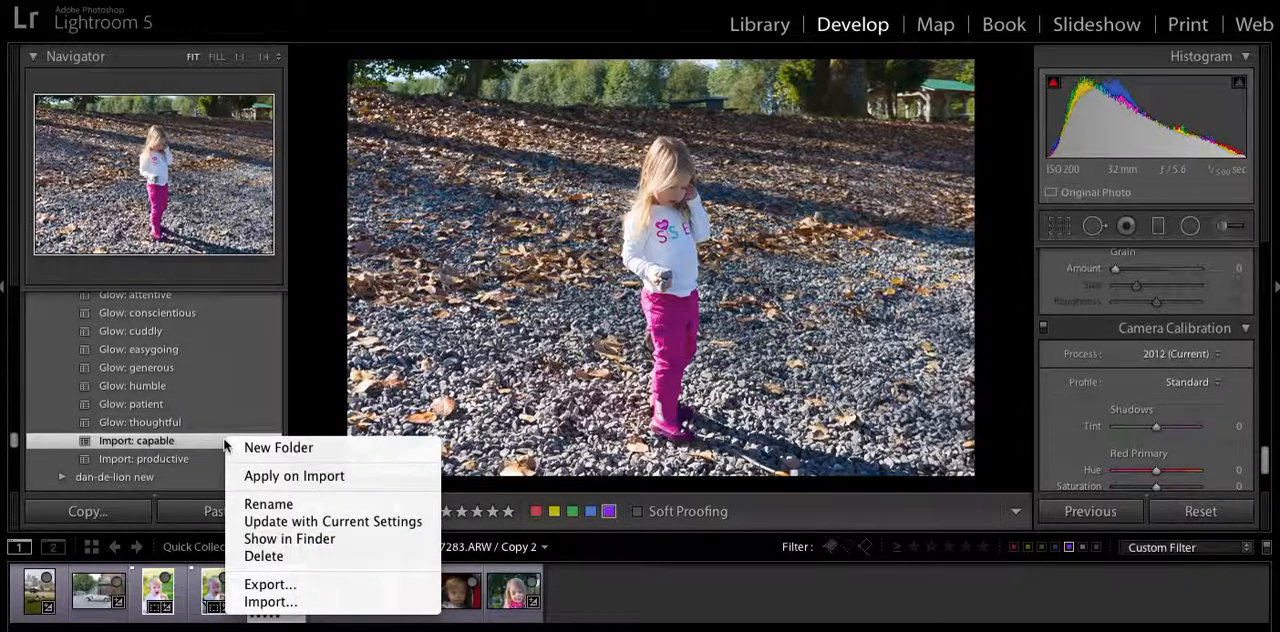
{"action": "left_click", "coordinate": [375, 525]}
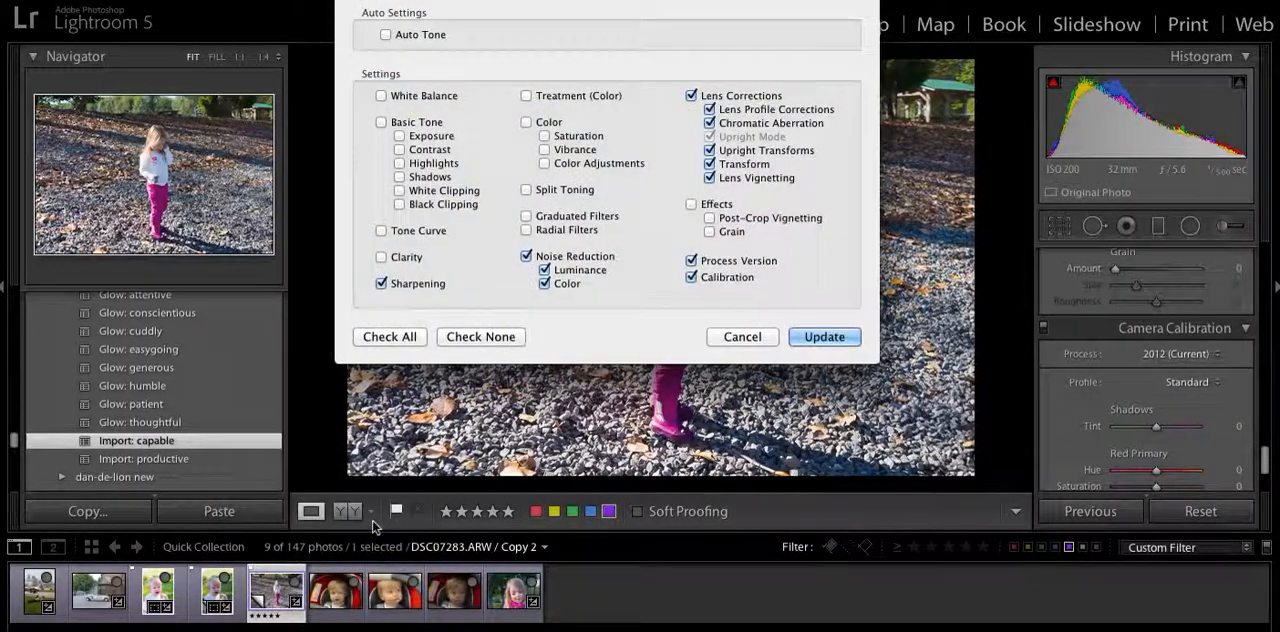
{"action": "left_click", "coordinate": [508, 340]}
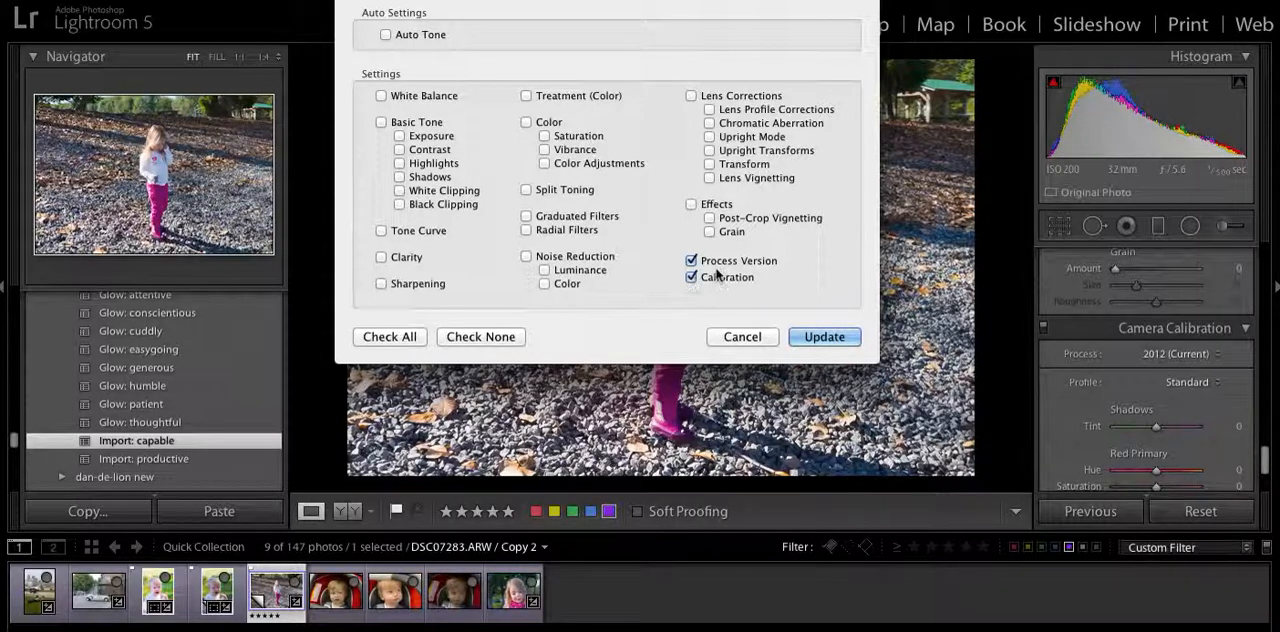
{"action": "left_click", "coordinate": [691, 96]}
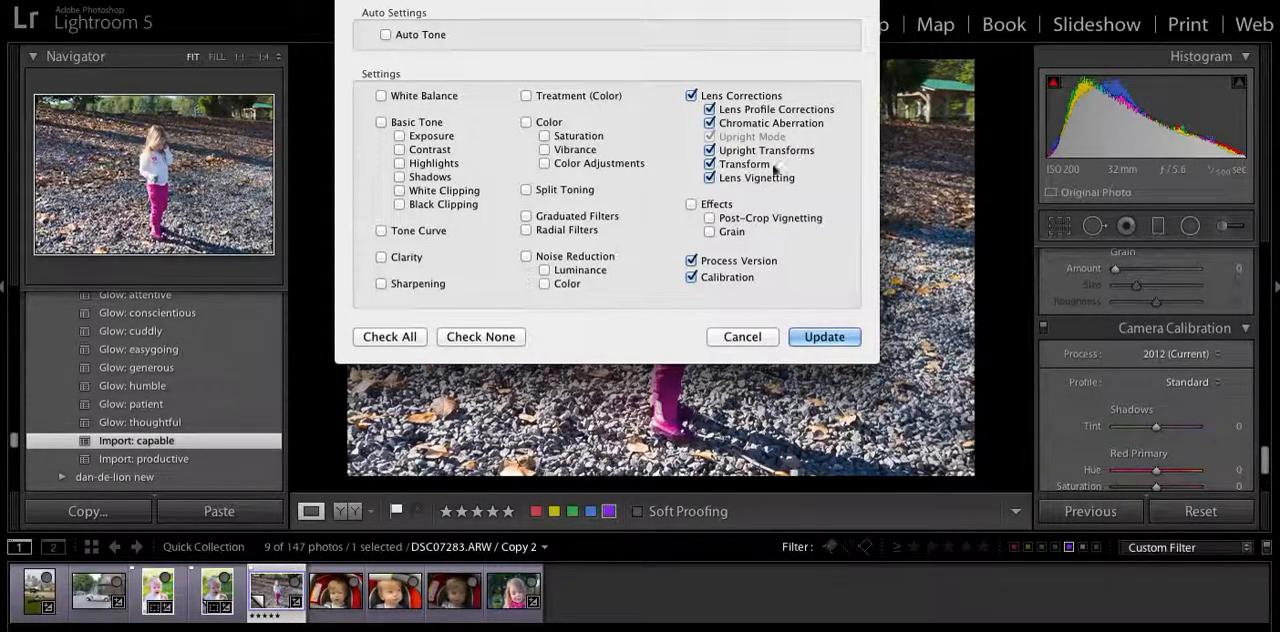
{"action": "left_click", "coordinate": [525, 258]}
{"action": "left_click", "coordinate": [380, 284]}
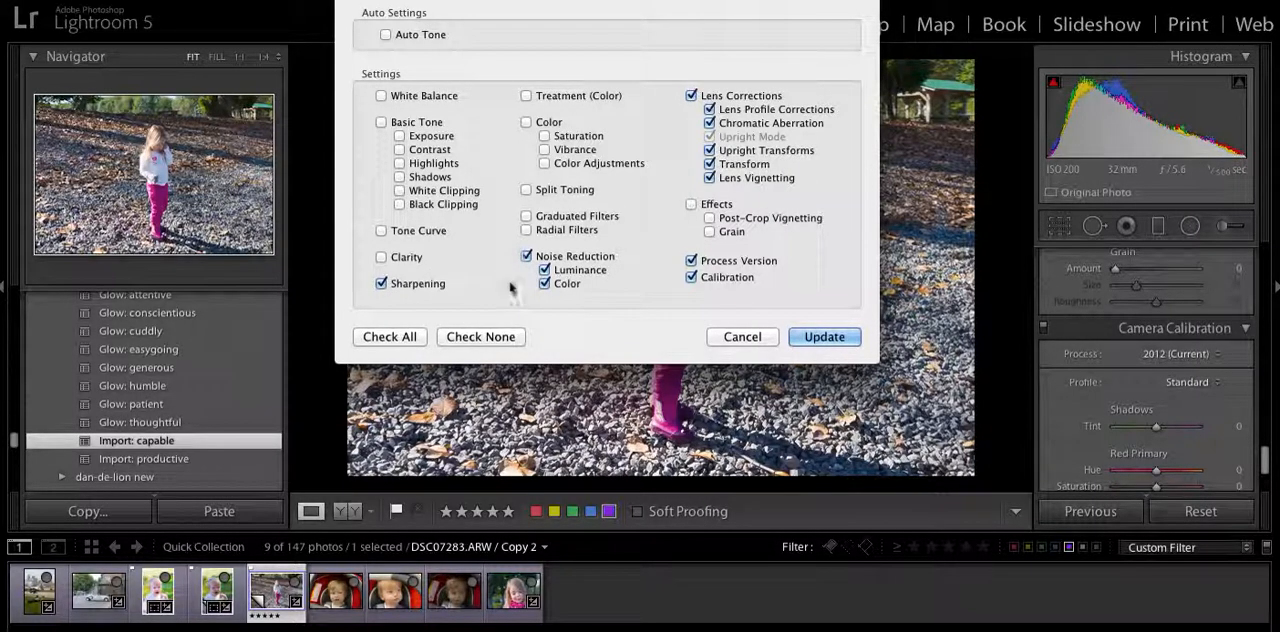
{"action": "left_click", "coordinate": [824, 337]}
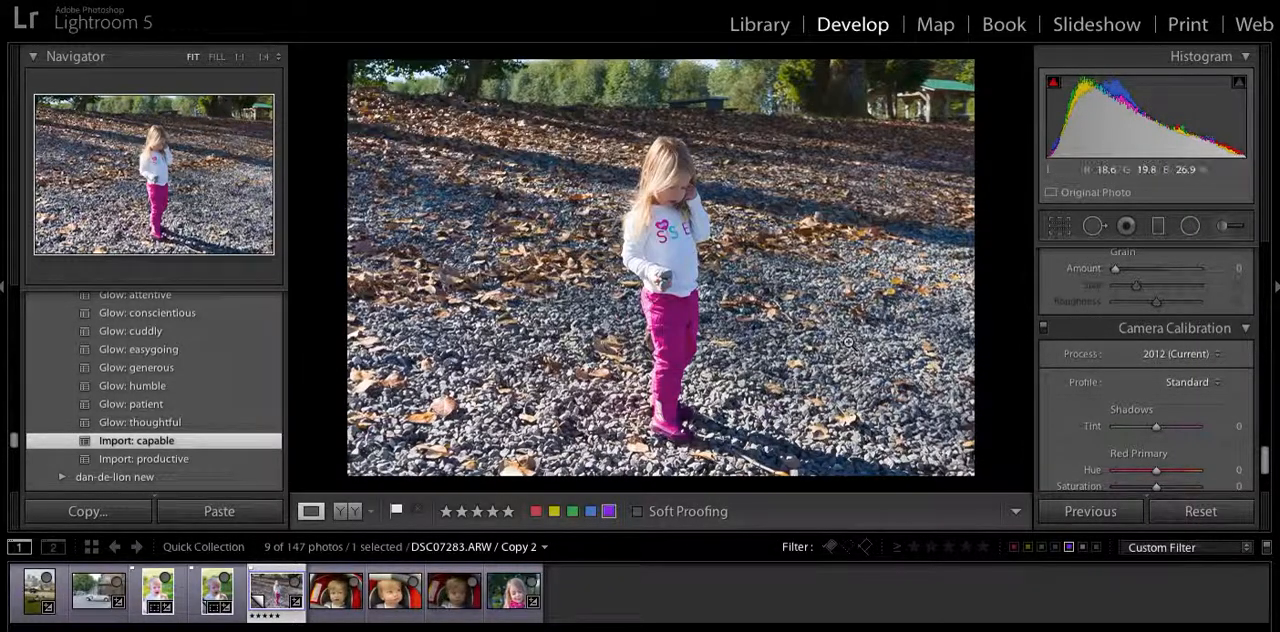
Look at the Apply on Import option for the Import: capable preset.
{"action": "right_click", "coordinate": [198, 446]}
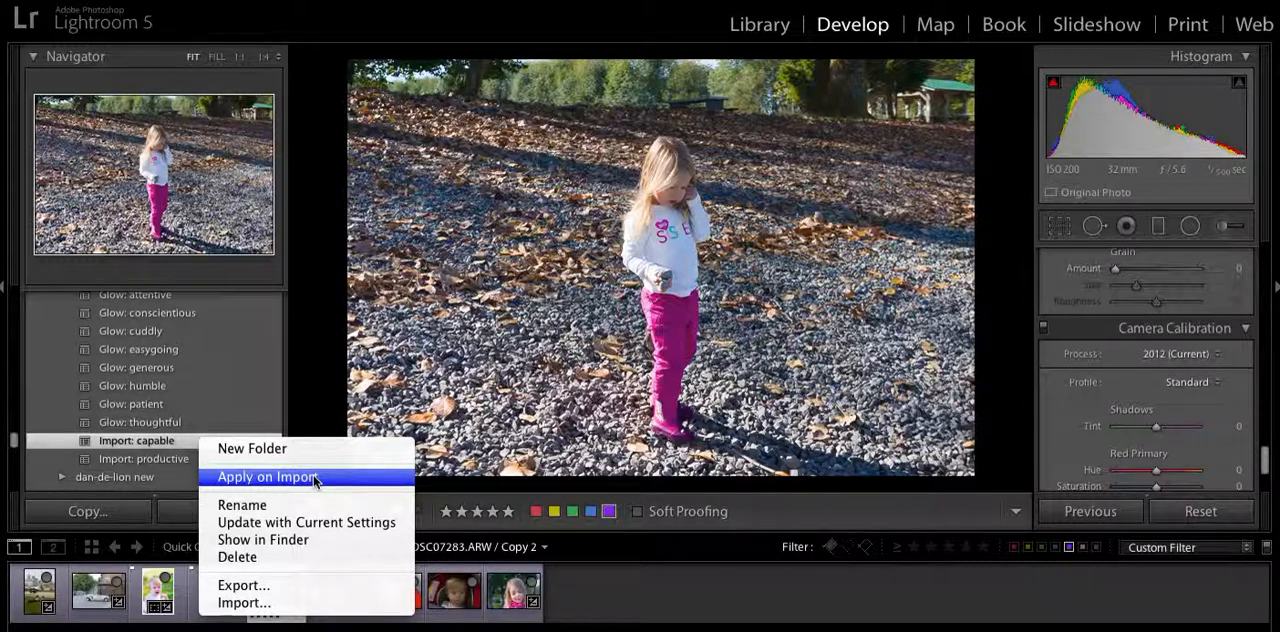
{"action": "left_click", "coordinate": [310, 414]}
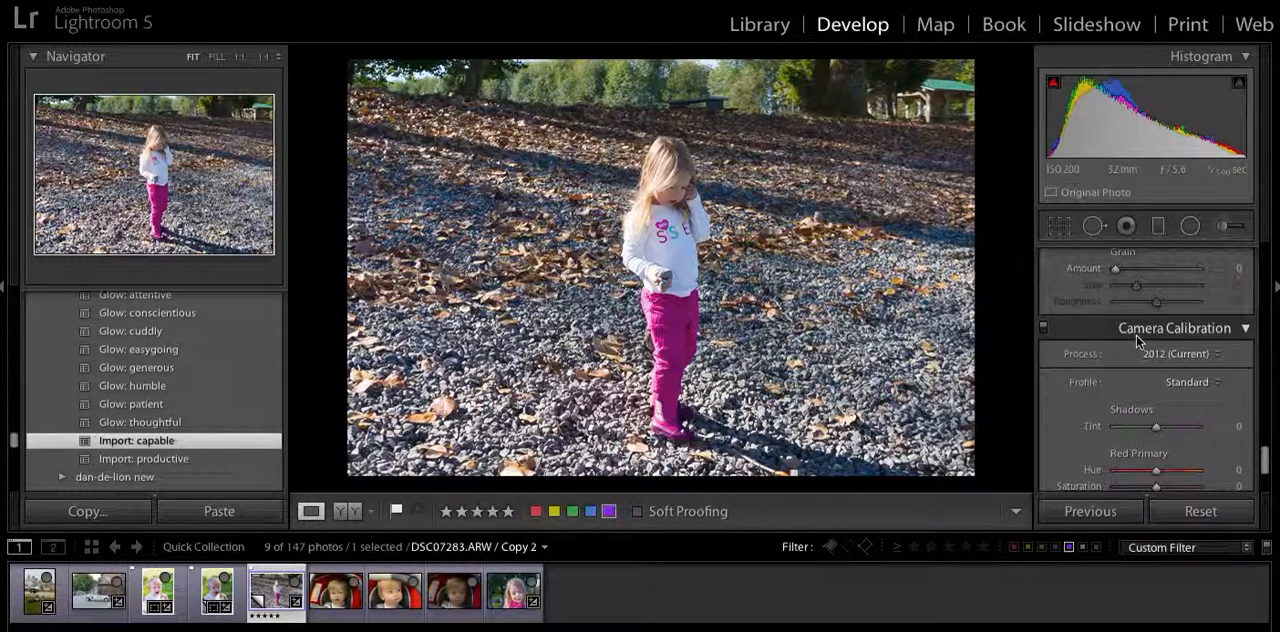
Set the white balance of the girl's photo to a temperature of 5700 and a tint of +22.
{"action": "scroll", "coordinate": [1137, 342], "scroll_direction": "up", "scroll_amount": 5}
{"action": "scroll", "coordinate": [1137, 342], "scroll_direction": "up", "scroll_amount": 8}
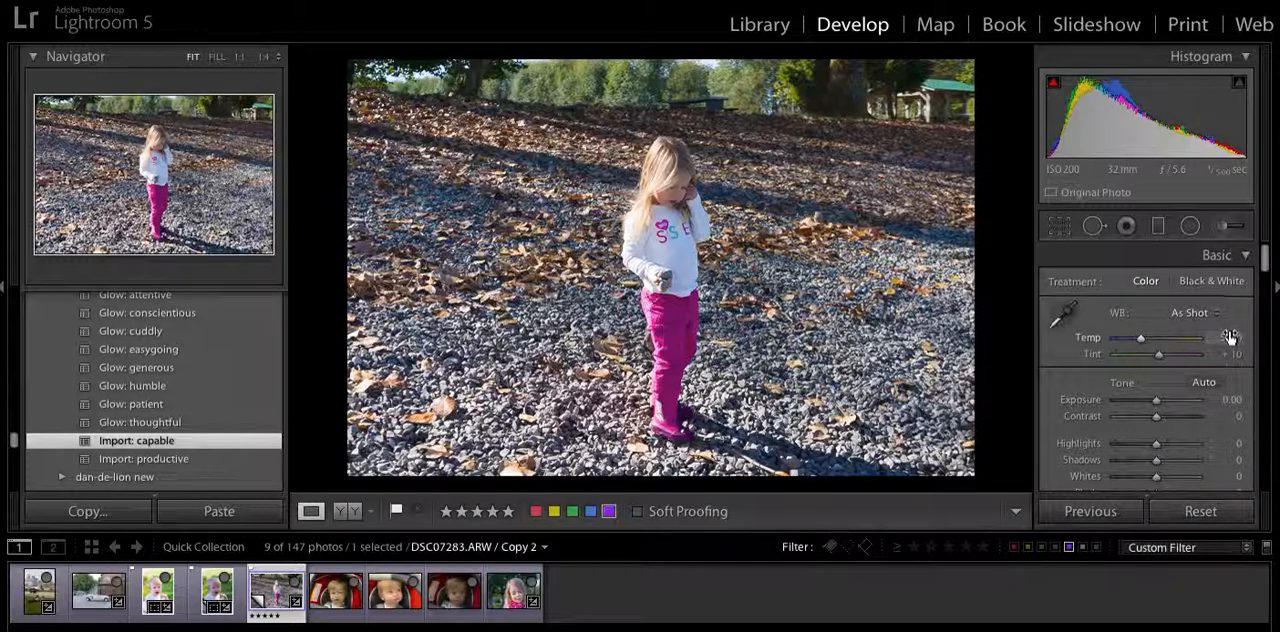
{"action": "left_click_drag", "start_coordinate": [1230, 337], "coordinate": [1267, 337]}
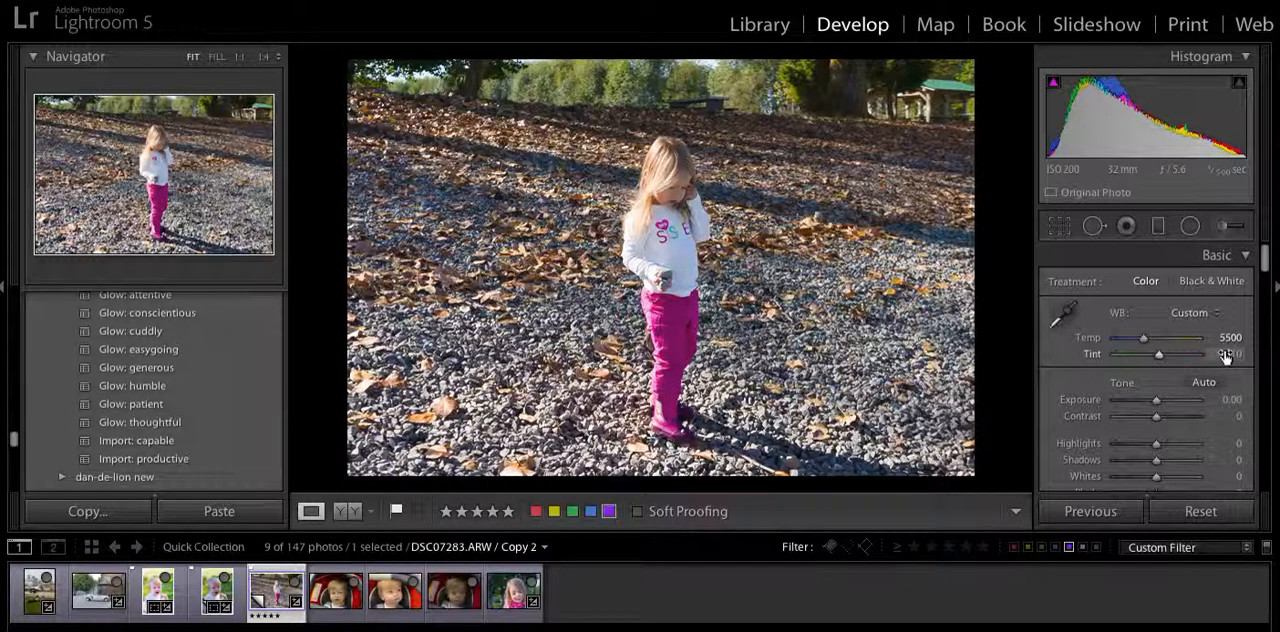
{"action": "key", "text": "Up"}
{"action": "key", "text": "Up"}
{"action": "key", "text": "Up"}
{"action": "key", "text": "Up"}
{"action": "key", "text": "Up"}
{"action": "key", "text": "Up"}
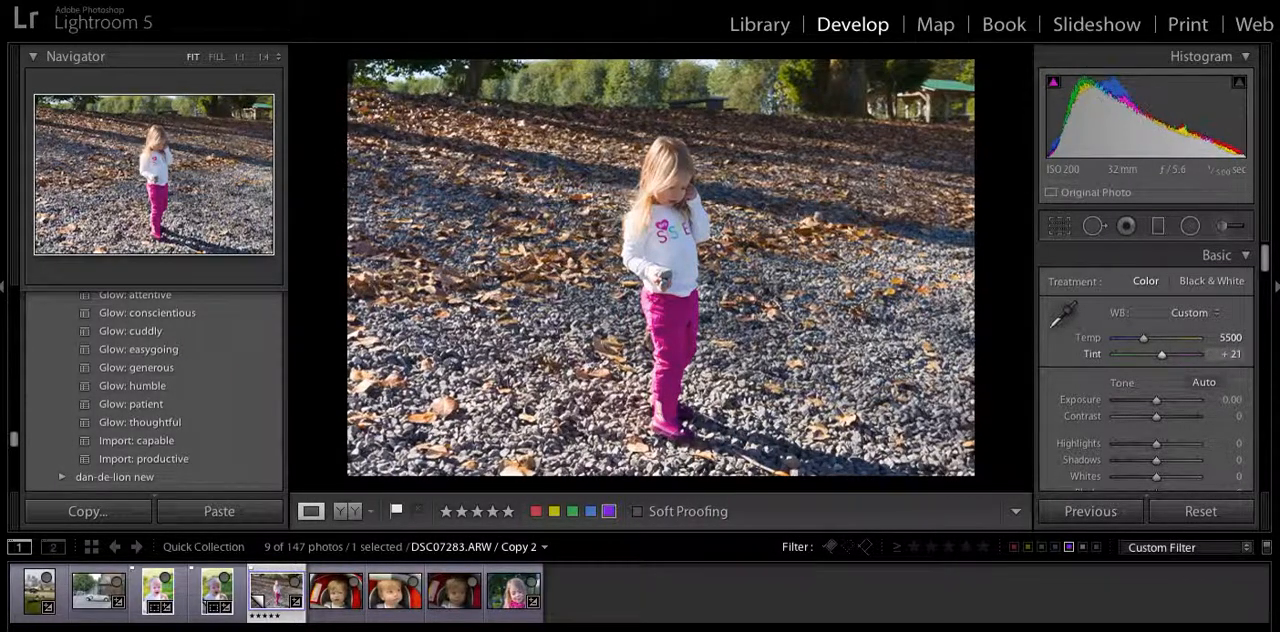
{"action": "key", "text": "Up"}
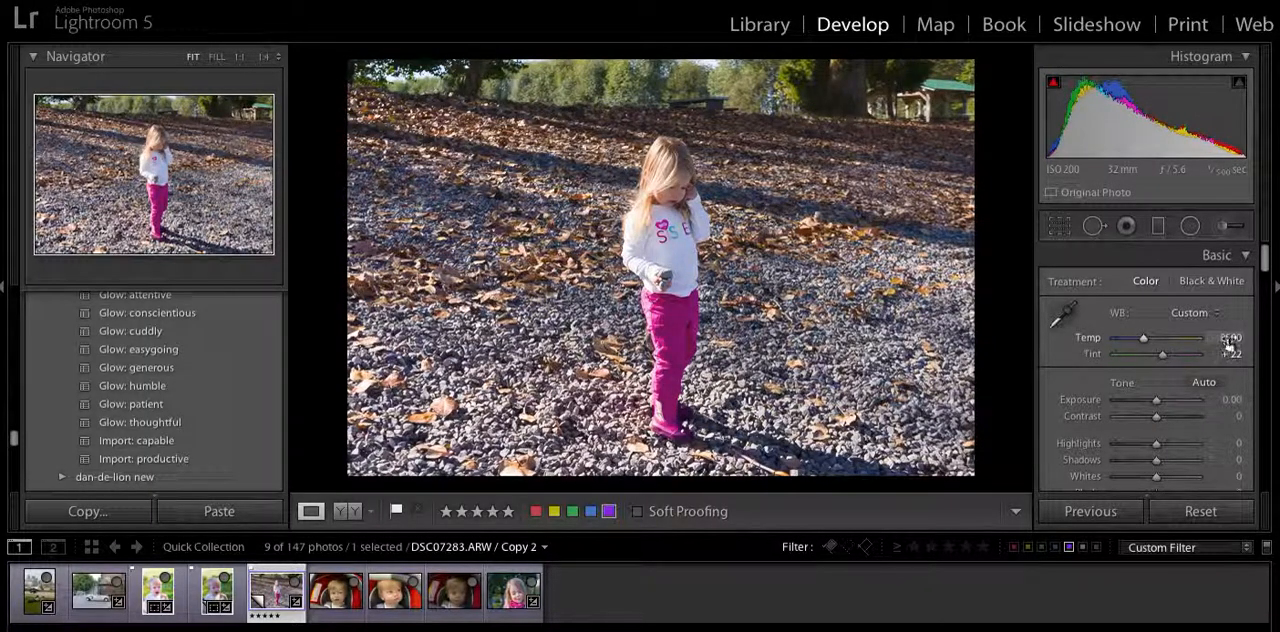
{"action": "key", "text": "Up"}
{"action": "key", "text": "Up"}
{"action": "key", "text": "Up"}
{"action": "key", "text": "Up"}
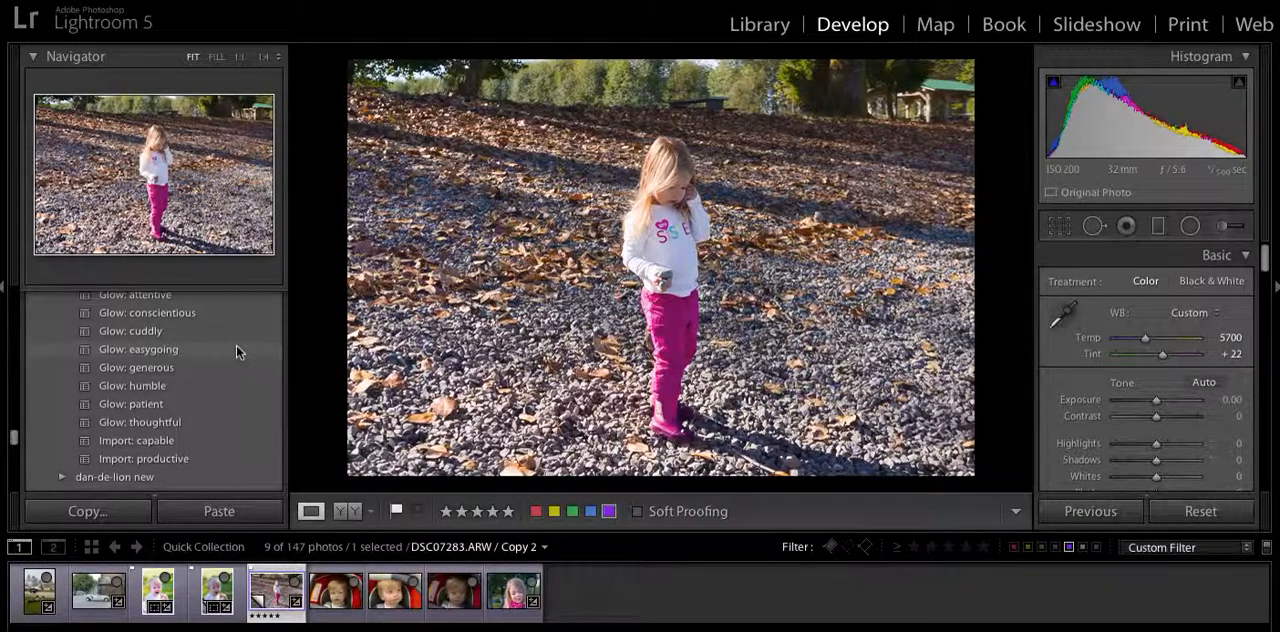
Apply the Base: smart preset to the photo of the girl.
{"action": "scroll", "coordinate": [236, 344], "scroll_direction": "up", "scroll_amount": 2}
{"action": "scroll", "coordinate": [236, 344], "scroll_direction": "up", "scroll_amount": 8}
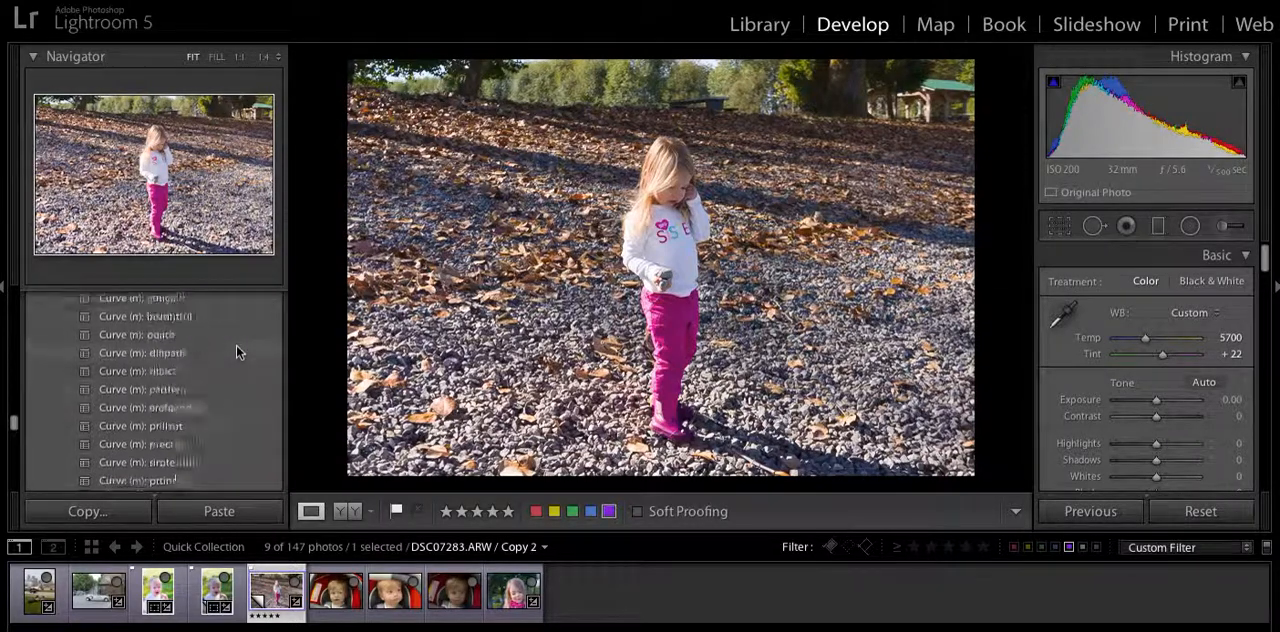
{"action": "scroll", "coordinate": [236, 344], "scroll_direction": "up", "scroll_amount": 10}
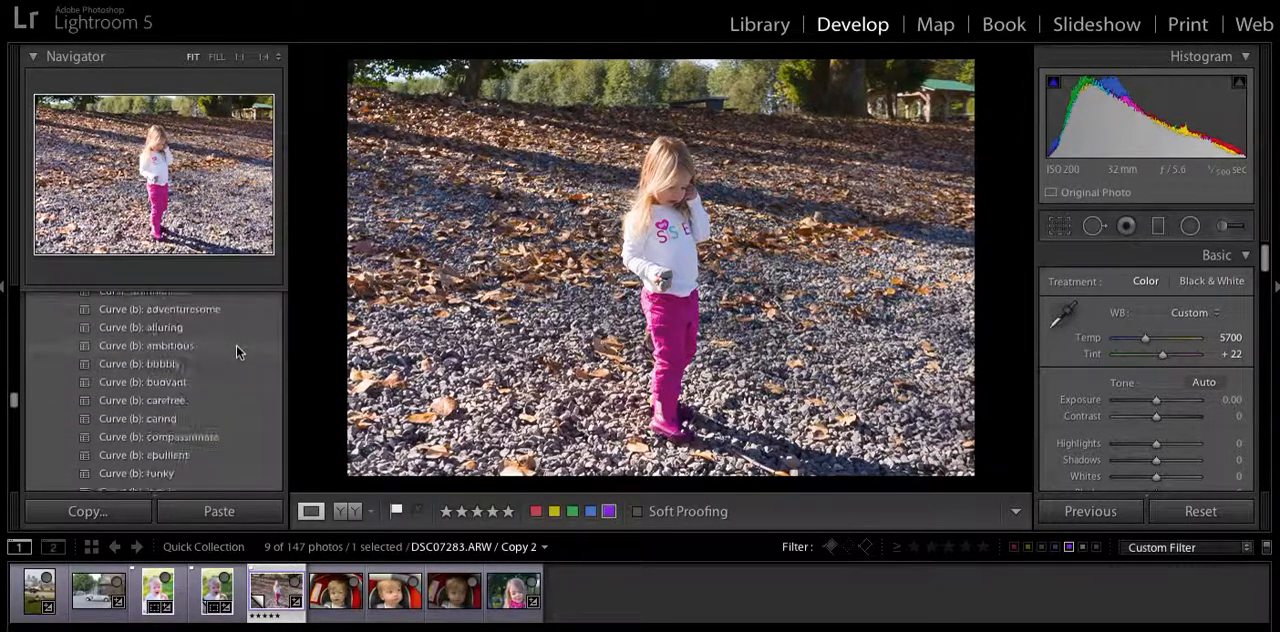
{"action": "scroll", "coordinate": [236, 344], "scroll_direction": "up", "scroll_amount": 6}
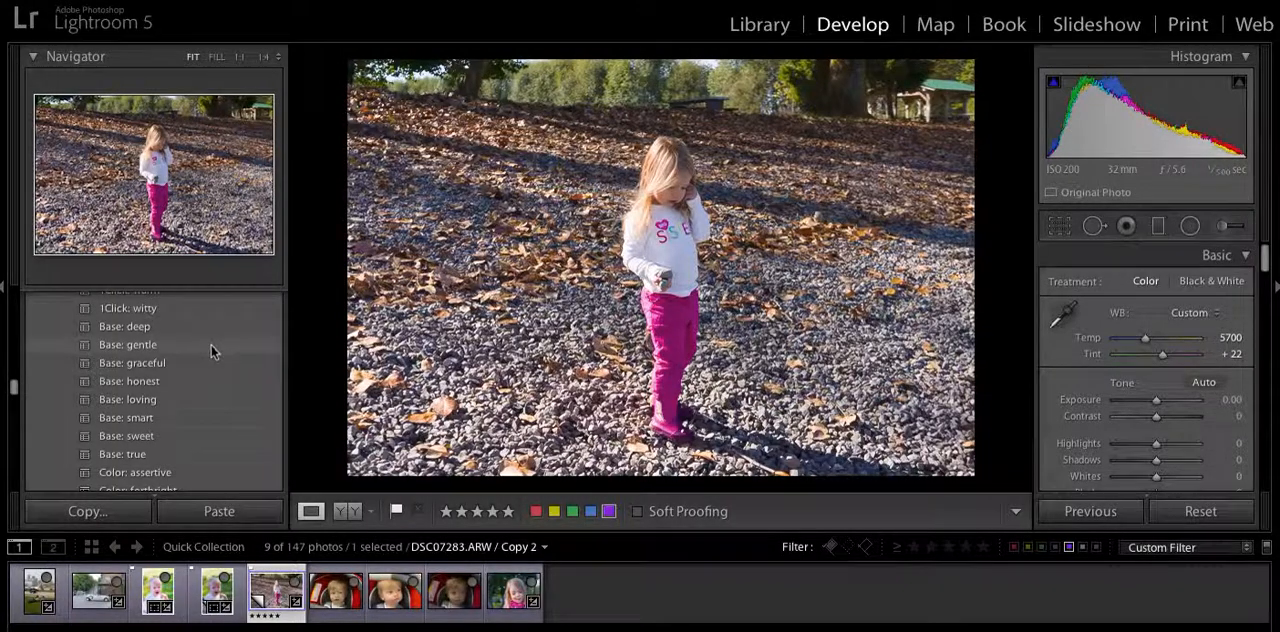
{"action": "left_click", "coordinate": [212, 420]}
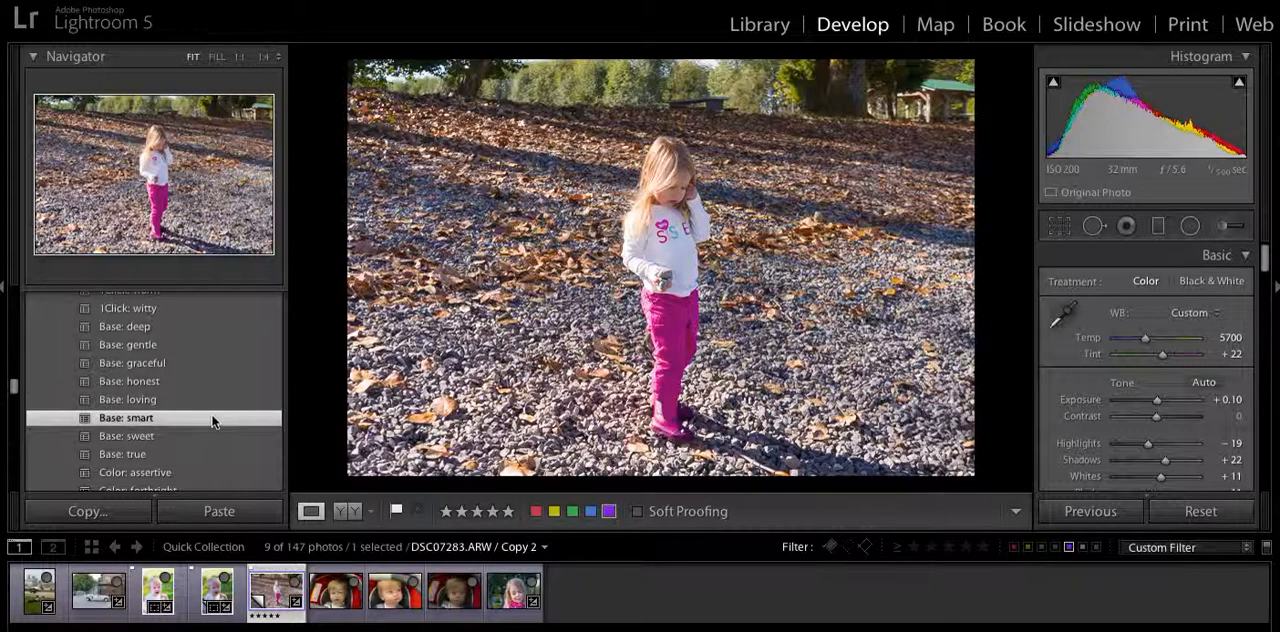
Apply the Curve (b): spirited preset to the photo of the girl.
{"action": "scroll", "coordinate": [219, 364], "scroll_direction": "down", "scroll_amount": 3}
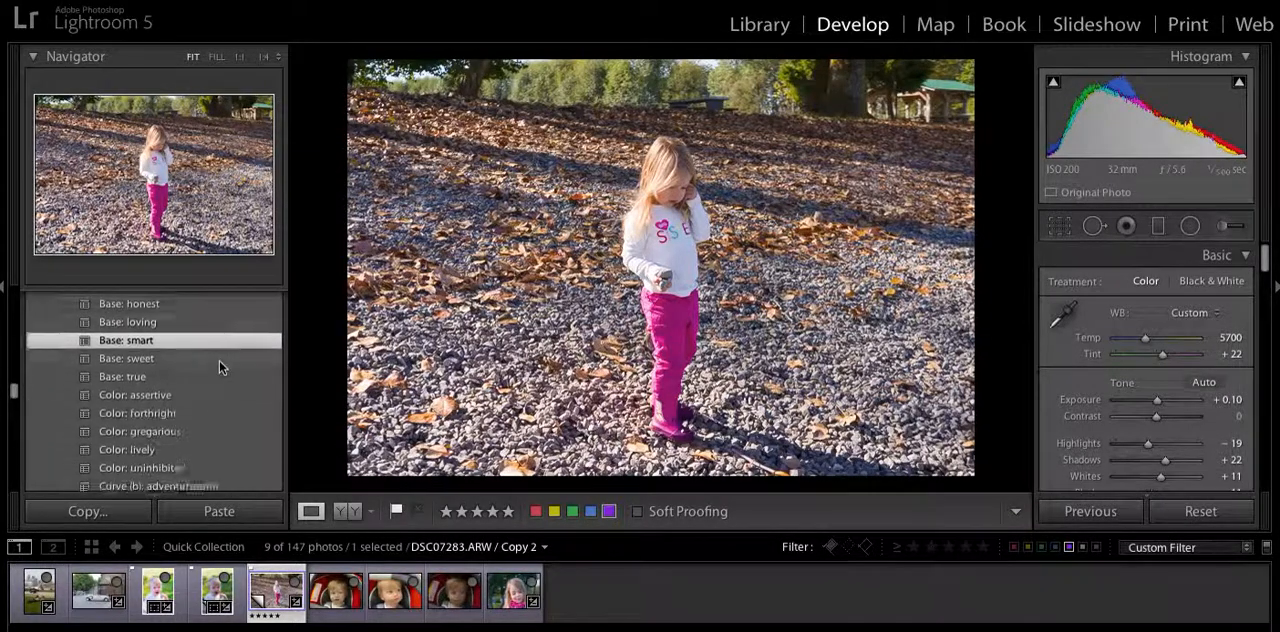
{"action": "scroll", "coordinate": [220, 366], "scroll_direction": "down", "scroll_amount": 4}
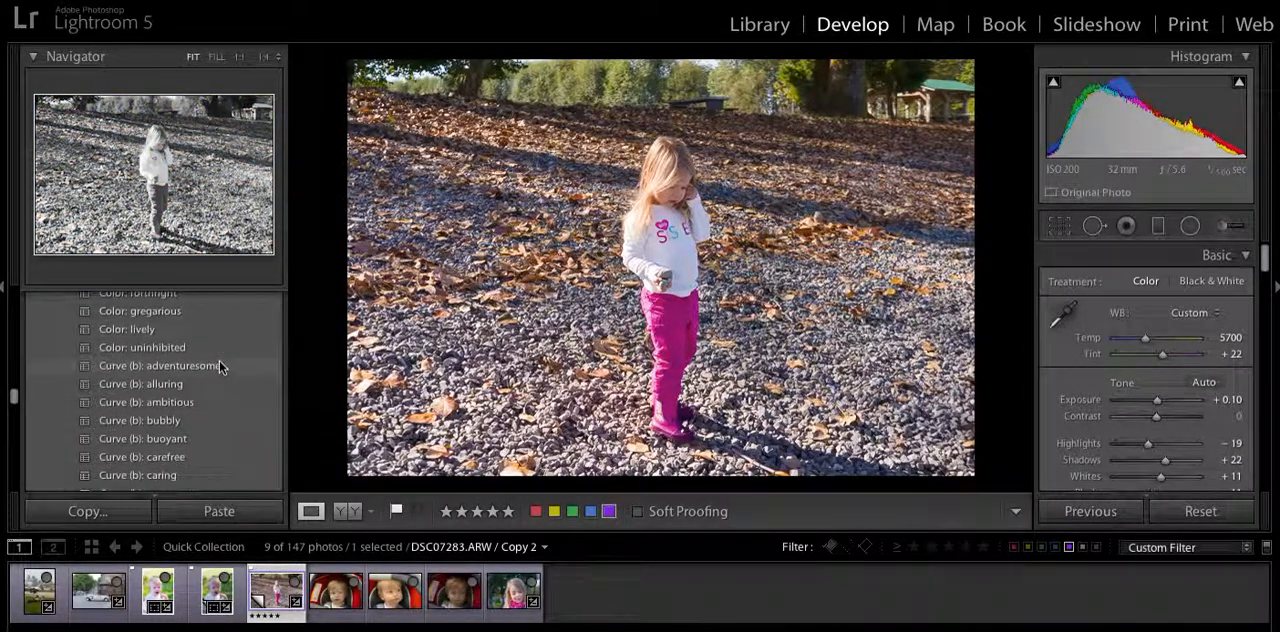
{"action": "scroll", "coordinate": [220, 424], "scroll_direction": "down", "scroll_amount": 5}
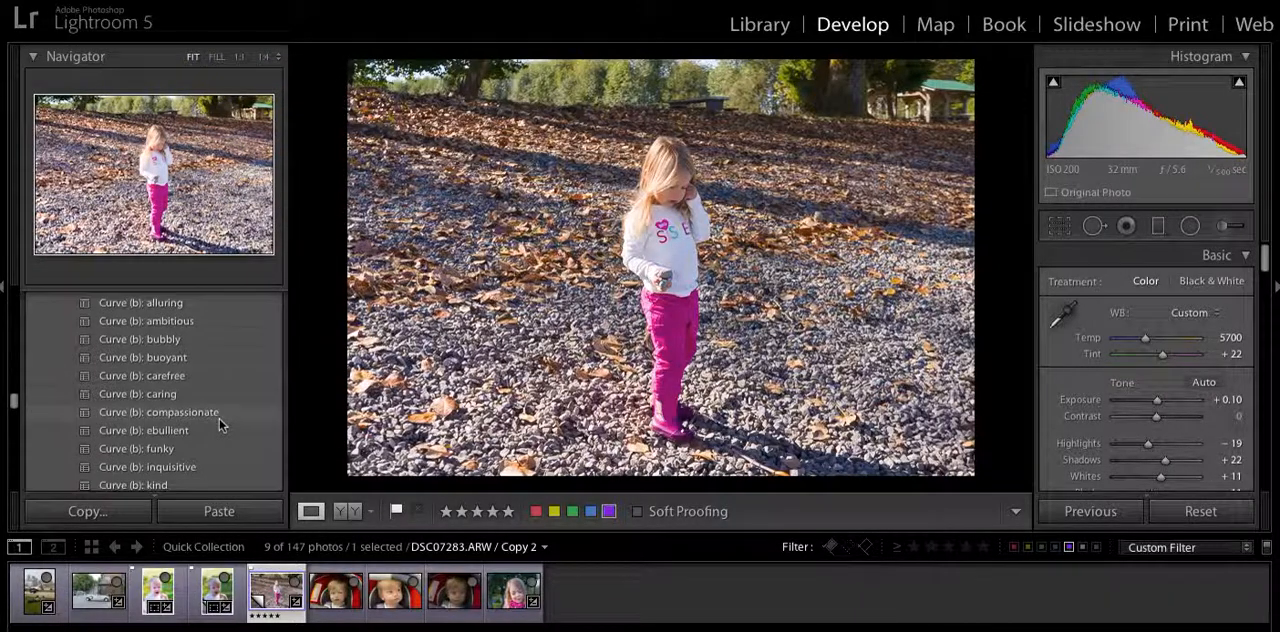
{"action": "scroll", "coordinate": [220, 424], "scroll_direction": "down", "scroll_amount": 3}
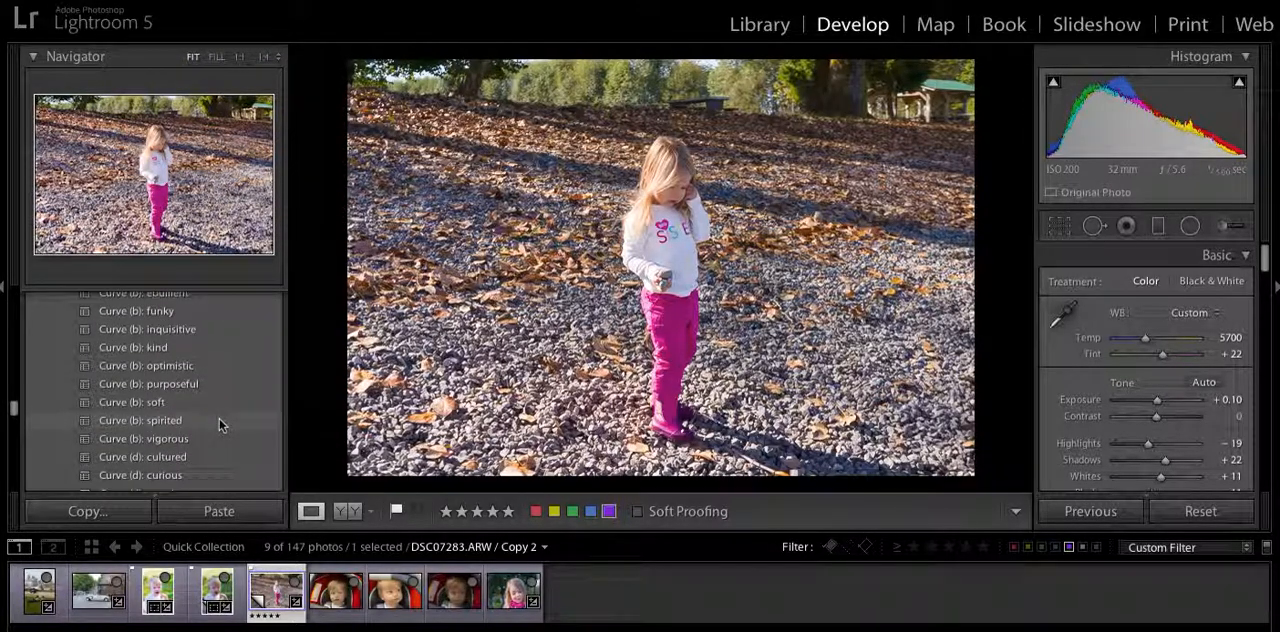
{"action": "left_click", "coordinate": [245, 424]}
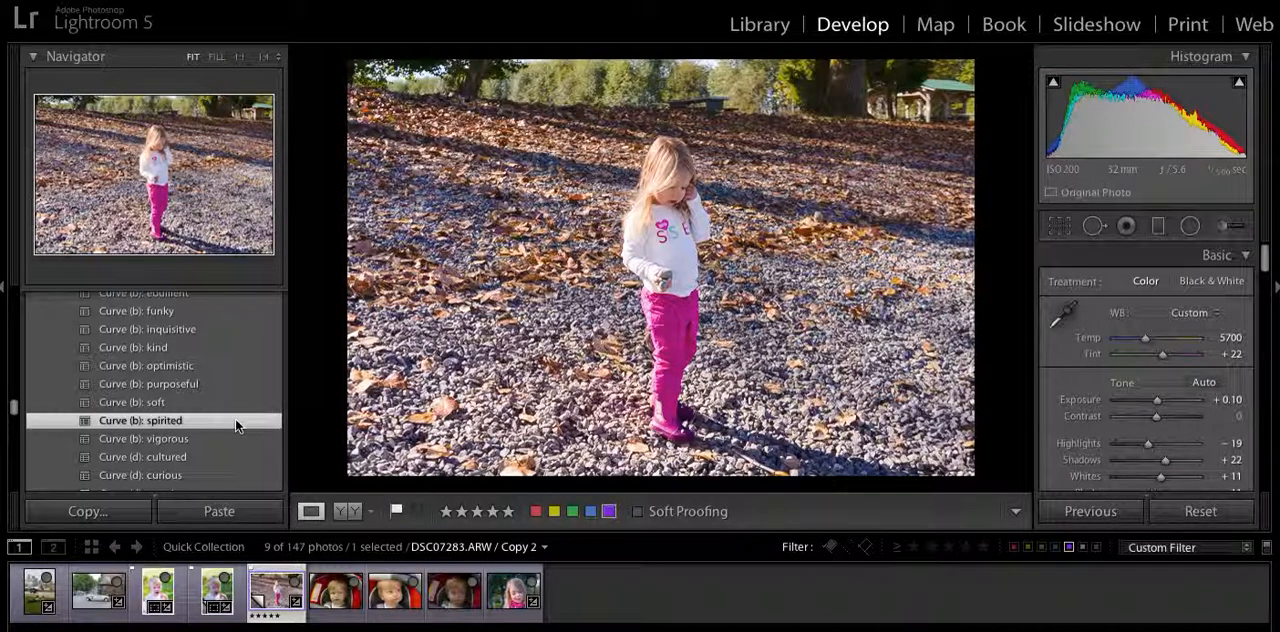
Look through the Curve, Color and Base presets for further adjustments to the photo of the girl.
{"action": "scroll", "coordinate": [235, 418], "scroll_direction": "down", "scroll_amount": 3}
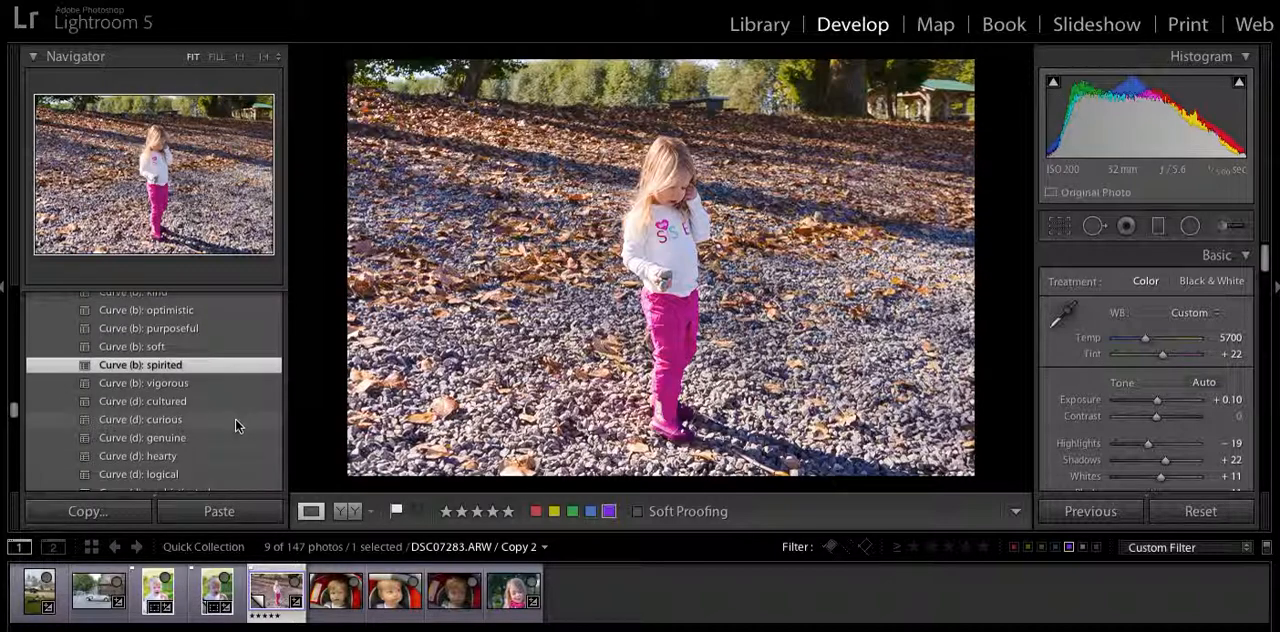
{"action": "scroll", "coordinate": [235, 418], "scroll_direction": "down", "scroll_amount": 2}
{"action": "scroll", "coordinate": [235, 426], "scroll_direction": "down", "scroll_amount": 8}
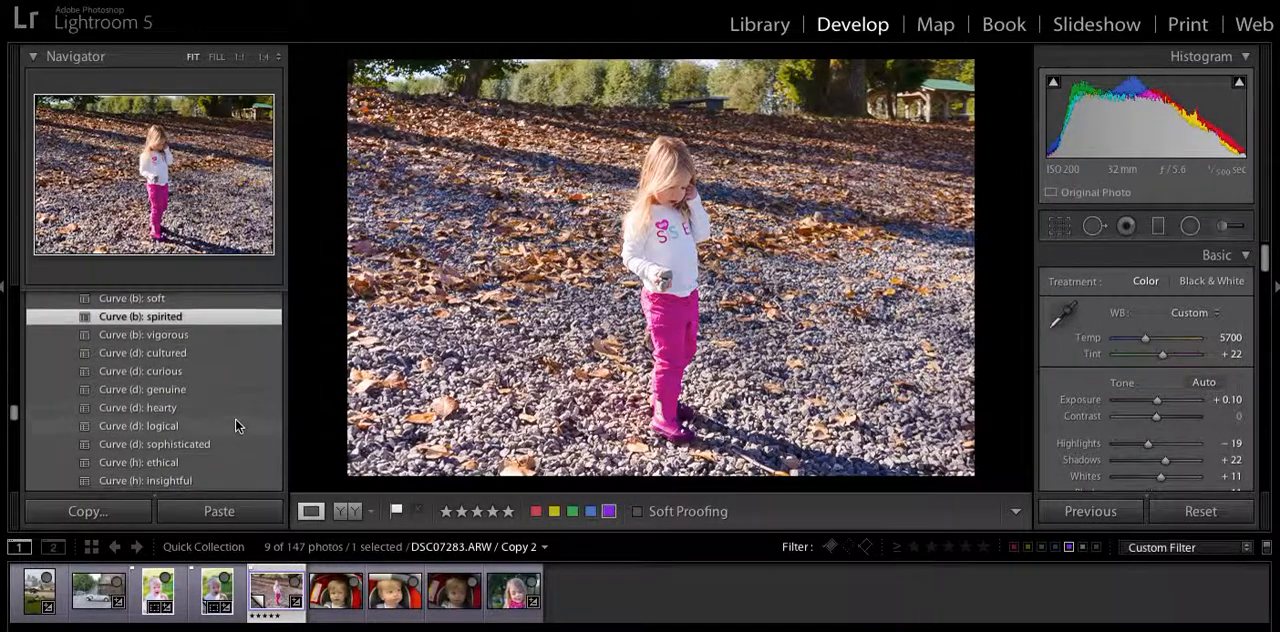
{"action": "scroll", "coordinate": [235, 418], "scroll_direction": "up", "scroll_amount": 10}
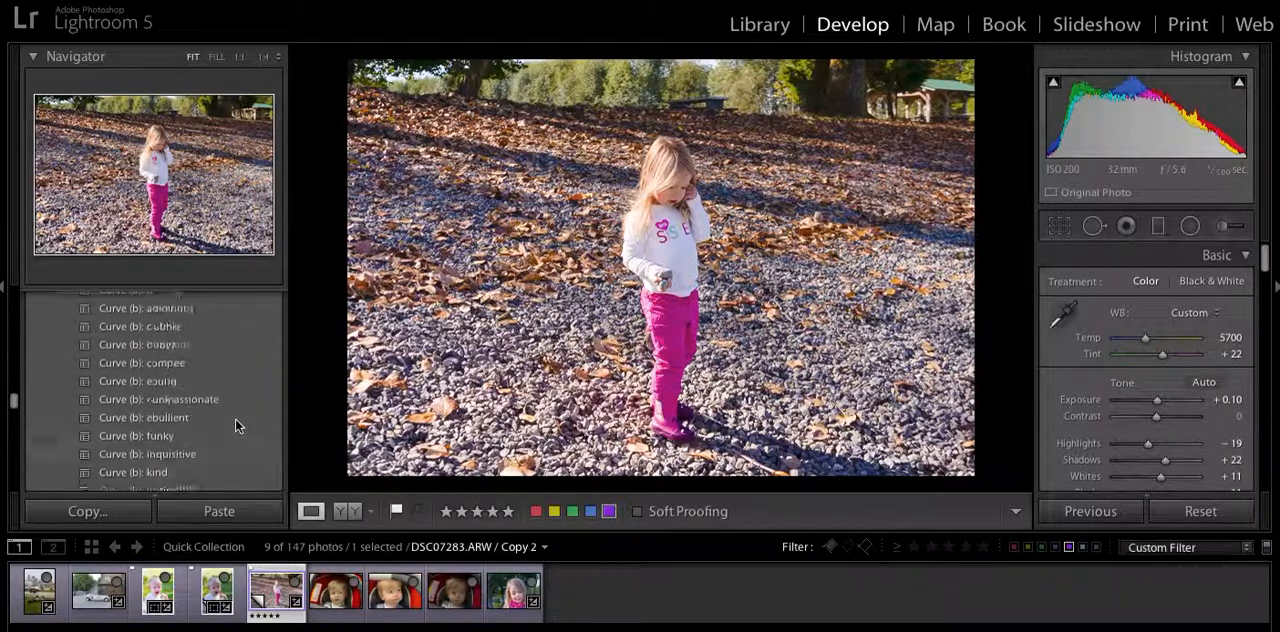
{"action": "scroll", "coordinate": [235, 418], "scroll_direction": "up", "scroll_amount": 7}
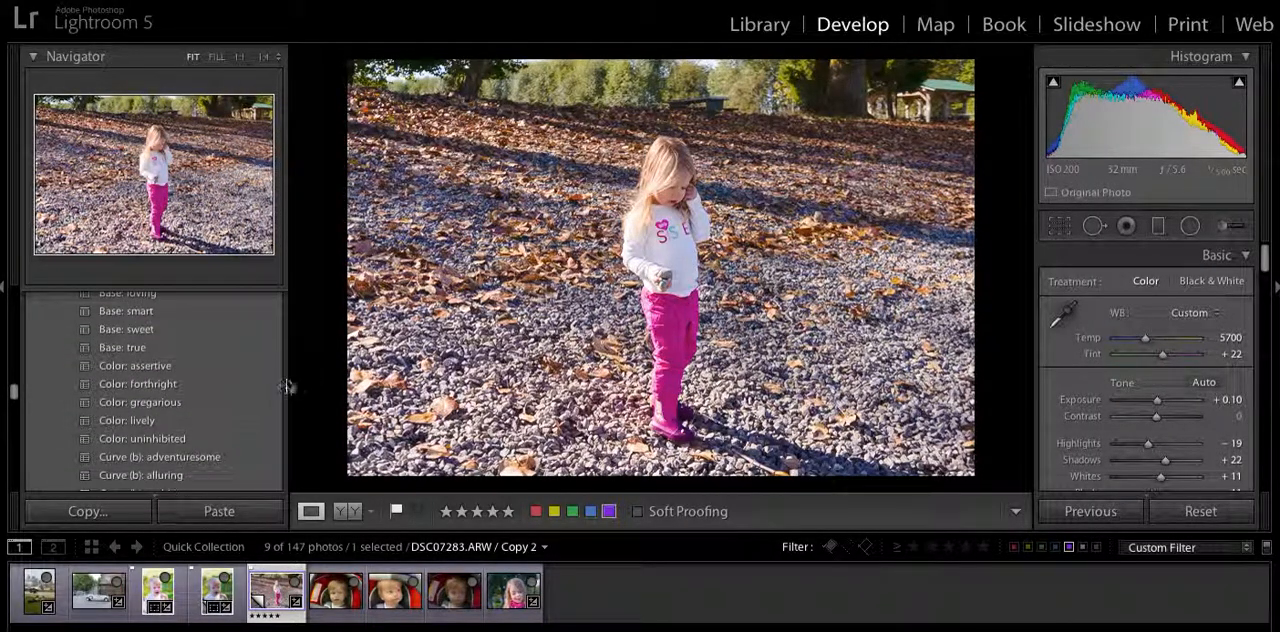
{"action": "left_click", "coordinate": [265, 386]}
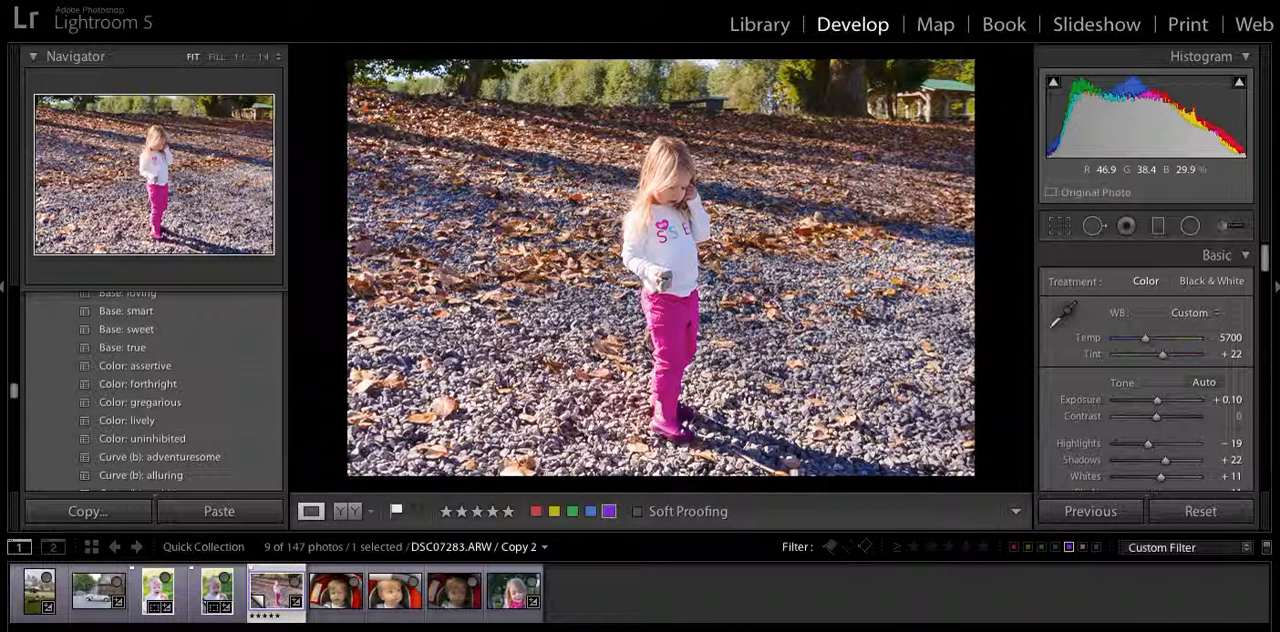
Compare the girl's photo before and after editing side by side and return to the single-photo view.
{"action": "left_click", "coordinate": [345, 513]}
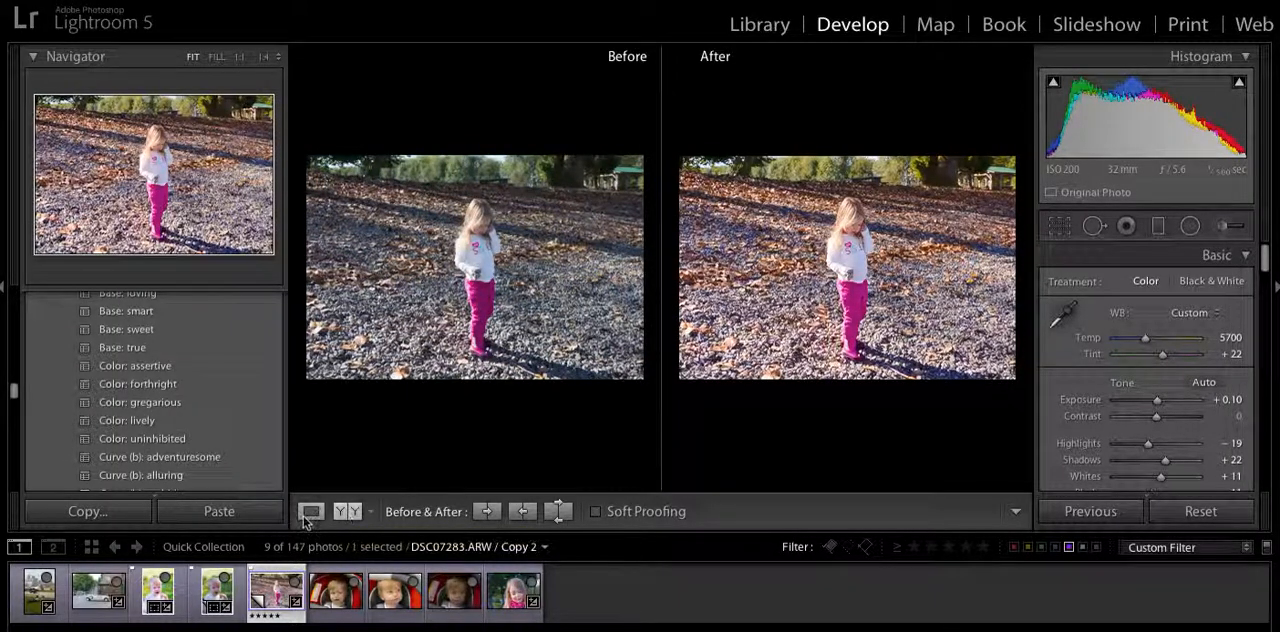
{"action": "left_click", "coordinate": [311, 512]}
{"action": "scroll", "coordinate": [223, 425], "scroll_direction": "down", "scroll_amount": 15}
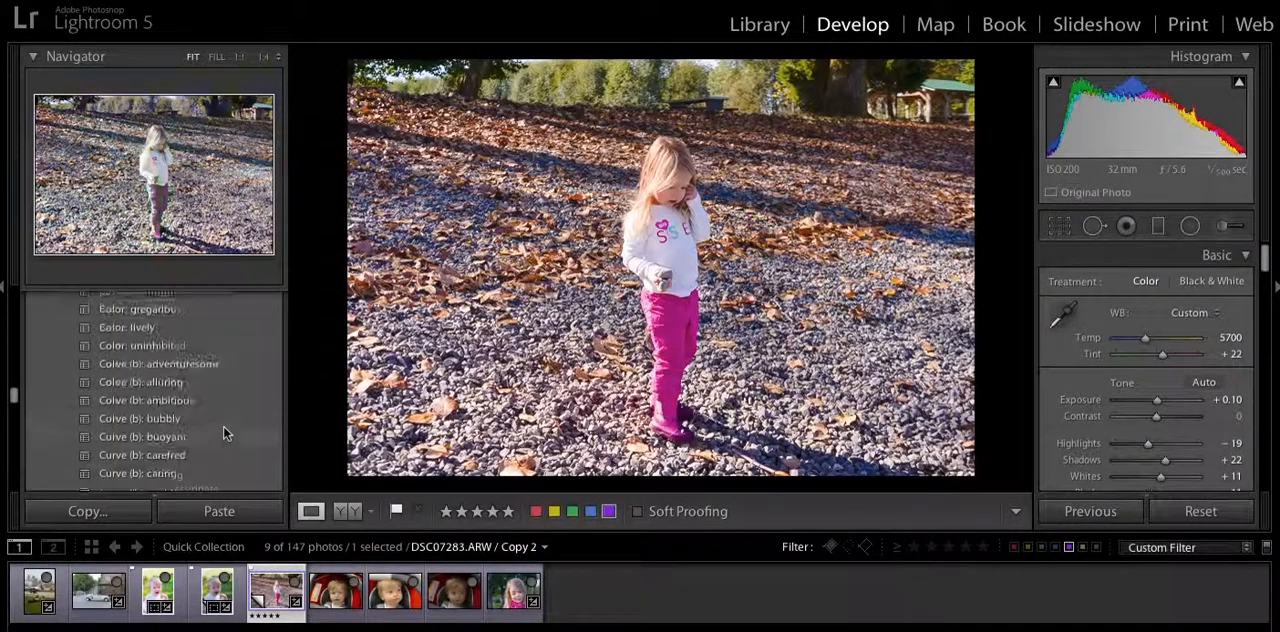
Revisit the girl photo's latest Import: capable history state for comparison, and return to the Color: forthright state.
{"action": "scroll", "coordinate": [223, 425], "scroll_direction": "up", "scroll_amount": 5}
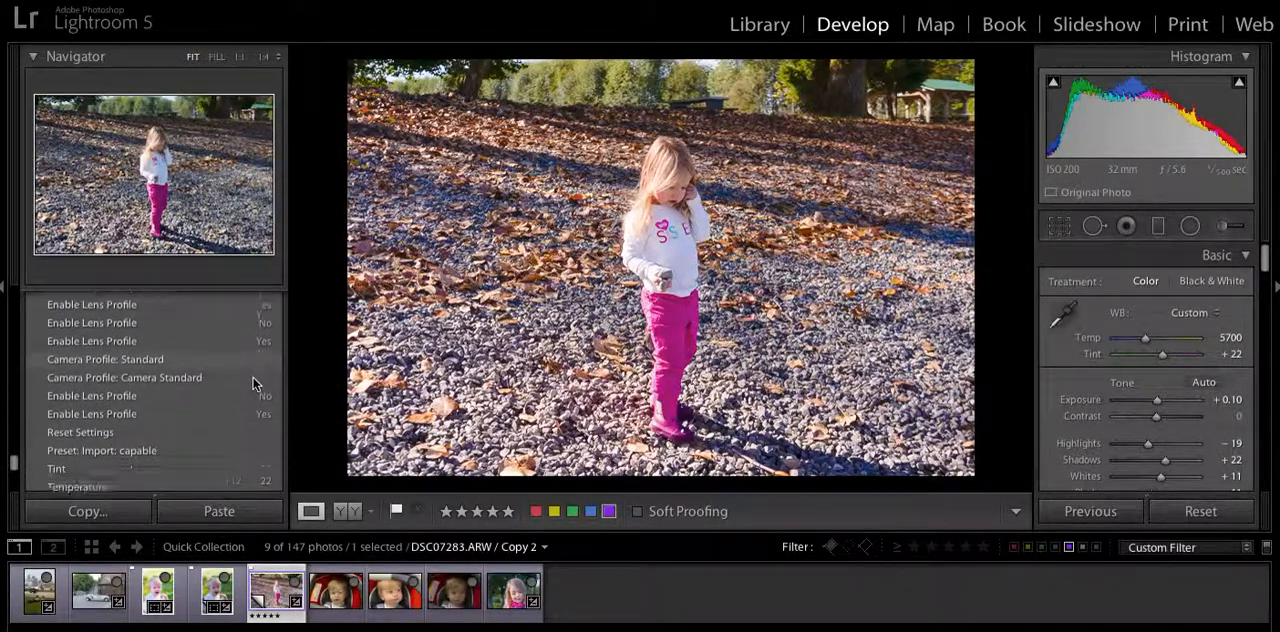
{"action": "scroll", "coordinate": [251, 382], "scroll_direction": "down", "scroll_amount": 1}
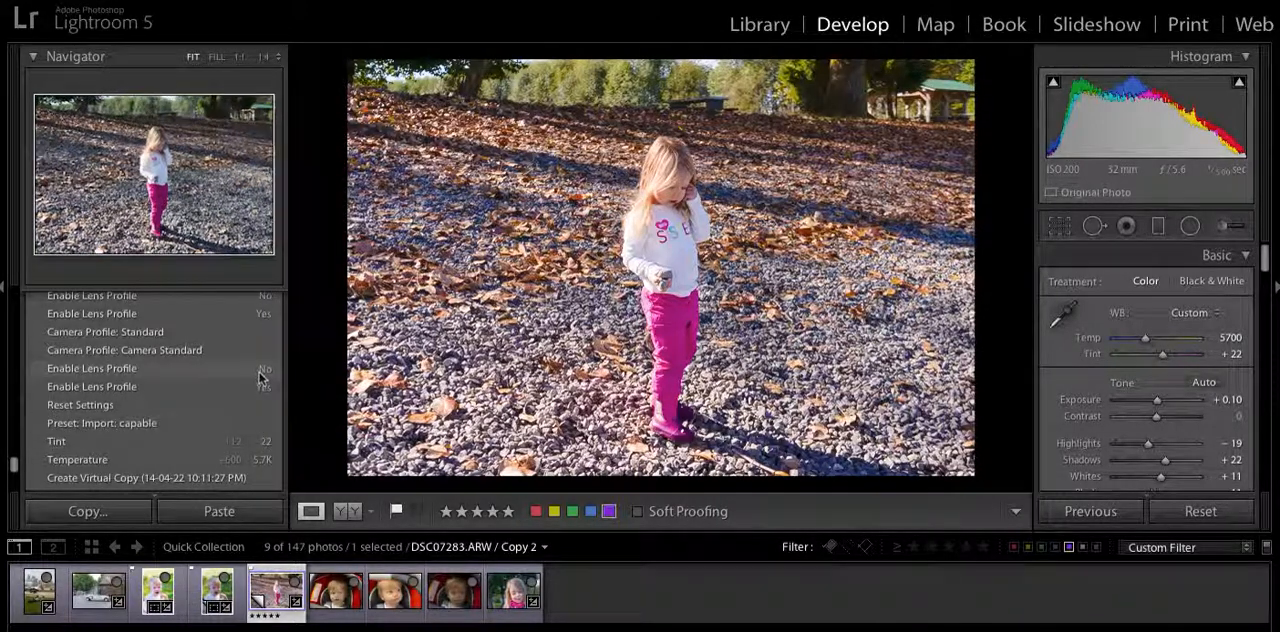
{"action": "scroll", "coordinate": [258, 392], "scroll_direction": "up", "scroll_amount": 8}
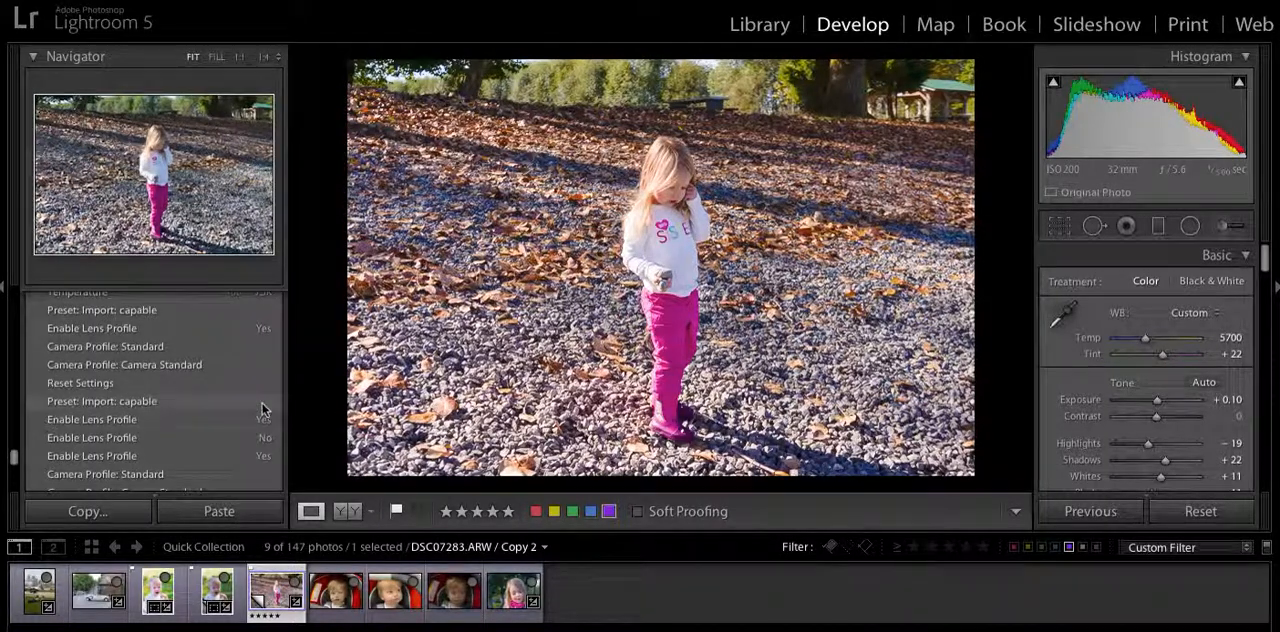
{"action": "scroll", "coordinate": [262, 351], "scroll_direction": "up", "scroll_amount": 3}
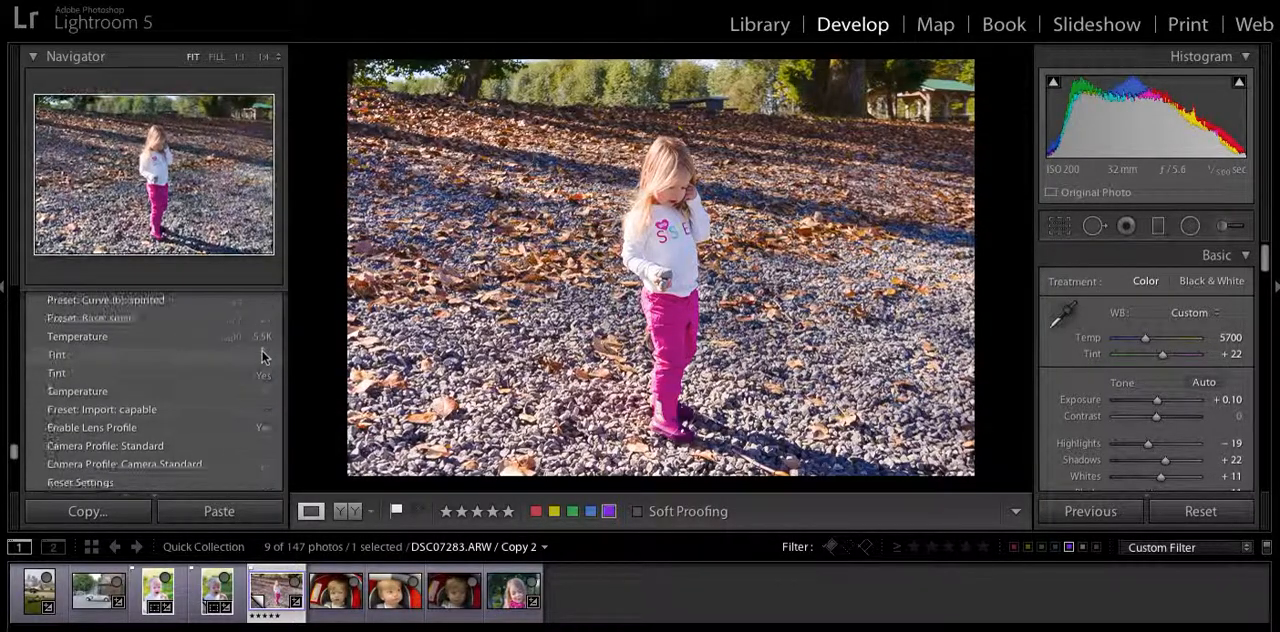
{"action": "scroll", "coordinate": [255, 403], "scroll_direction": "up", "scroll_amount": 3}
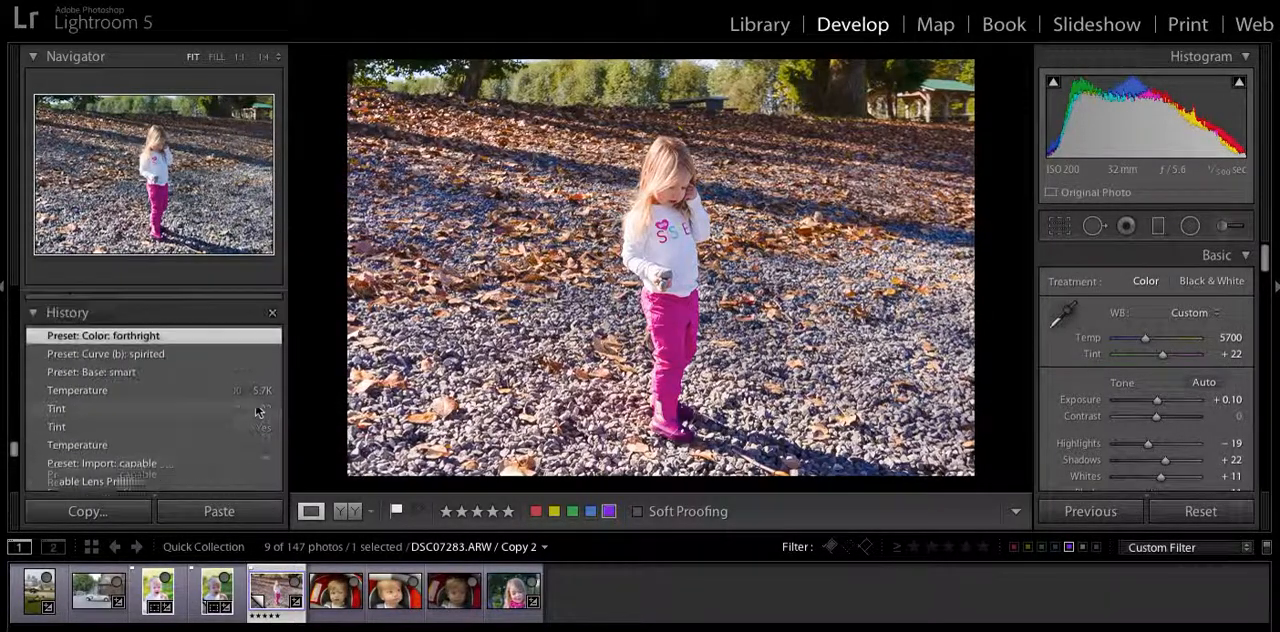
{"action": "scroll", "coordinate": [250, 460], "scroll_direction": "down", "scroll_amount": 2}
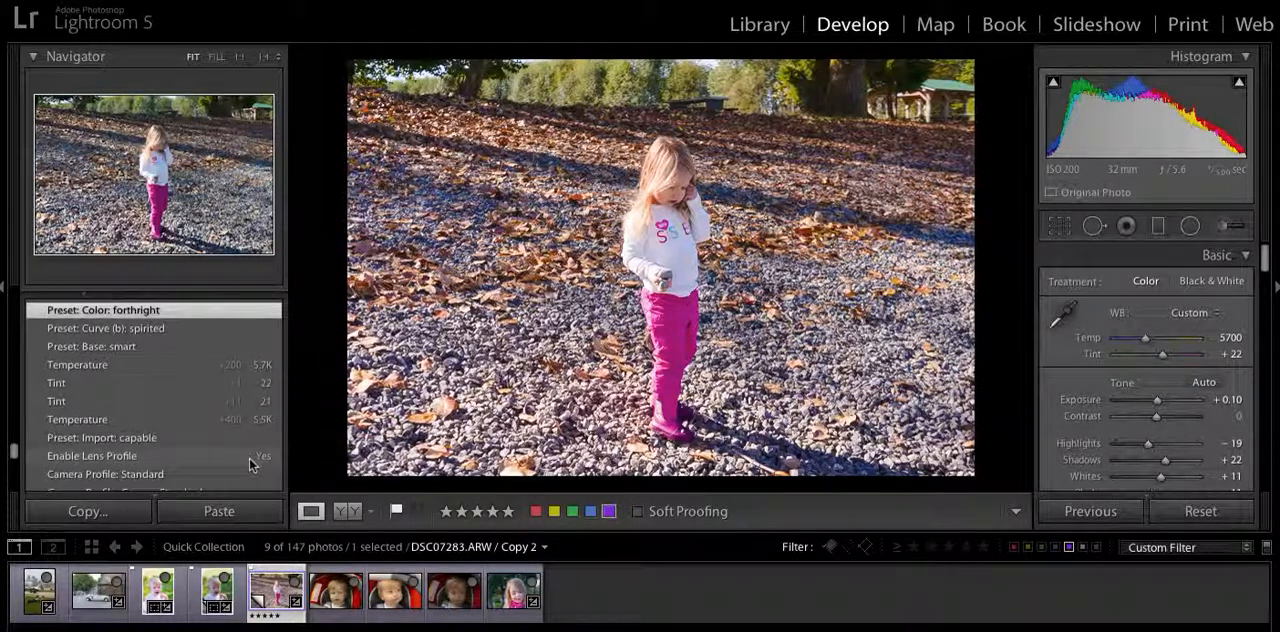
{"action": "left_click", "coordinate": [258, 438]}
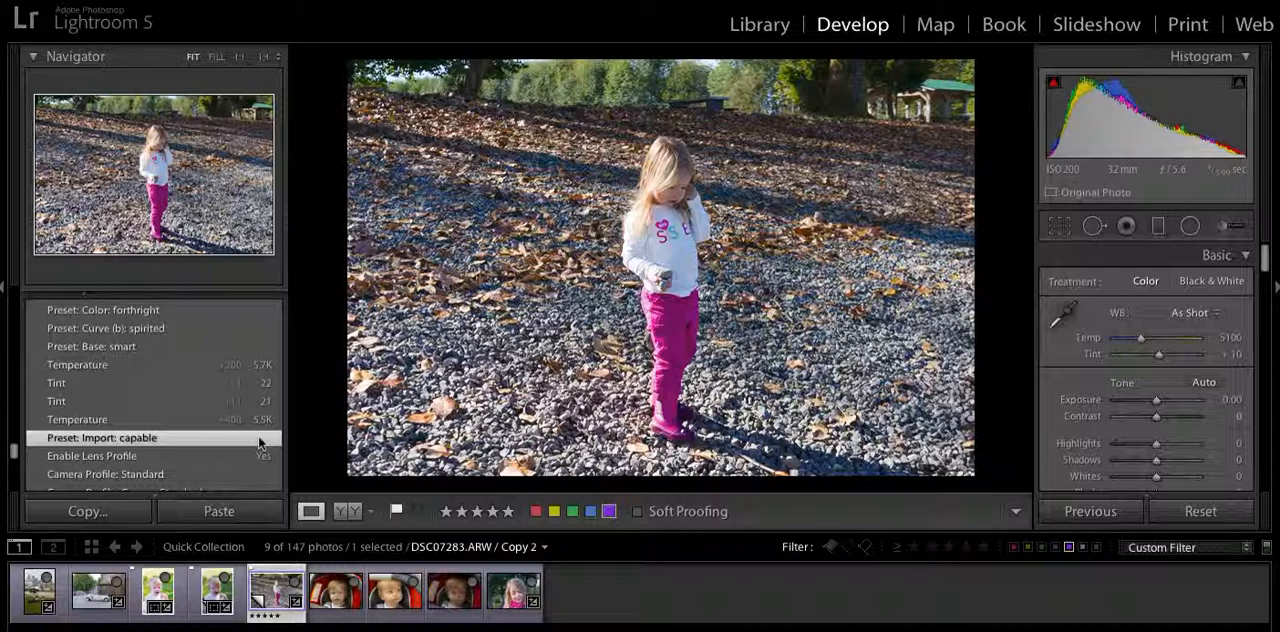
{"action": "scroll", "coordinate": [265, 397], "scroll_direction": "up", "scroll_amount": 1}
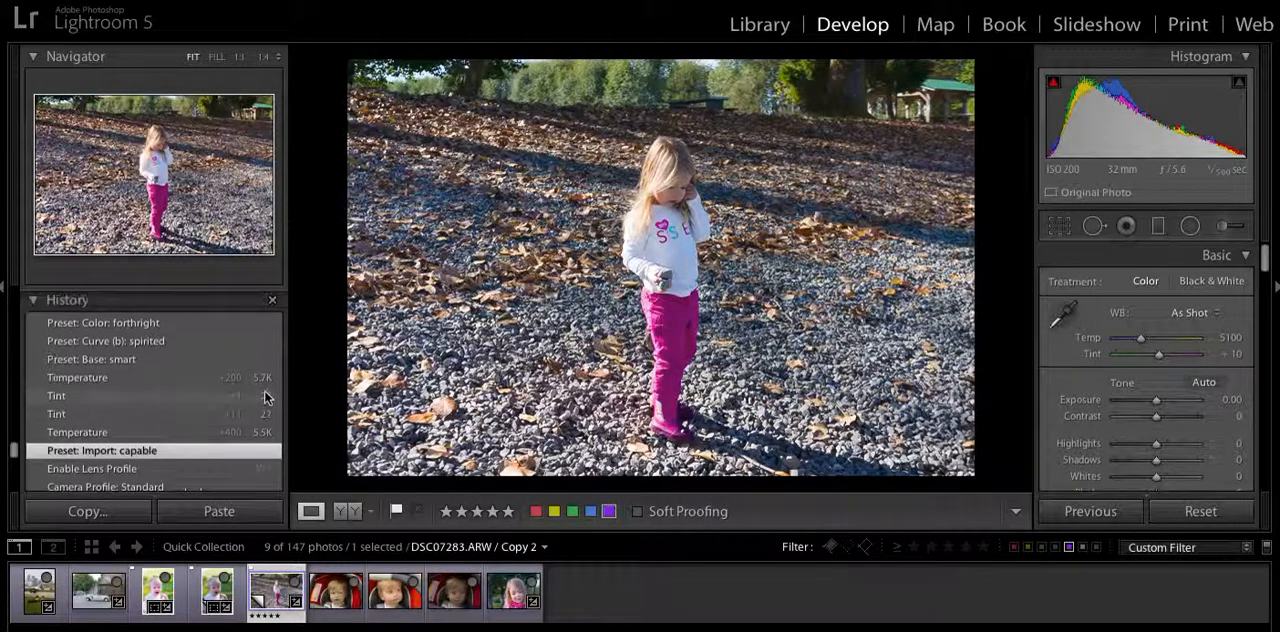
{"action": "left_click", "coordinate": [273, 330]}
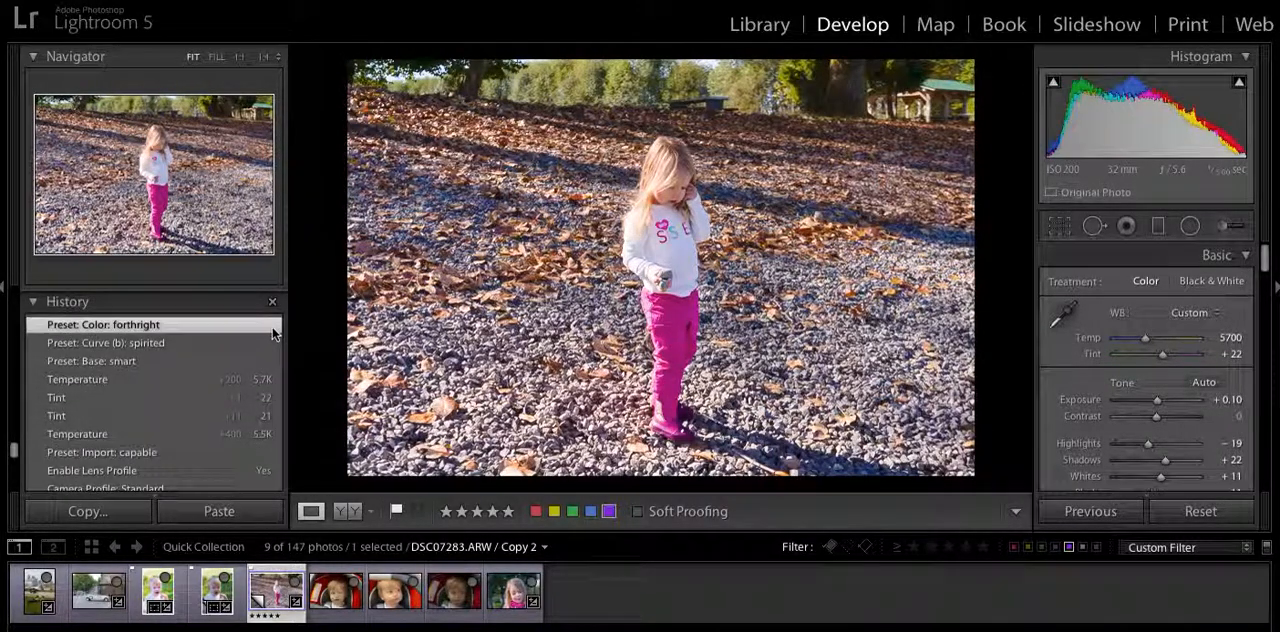